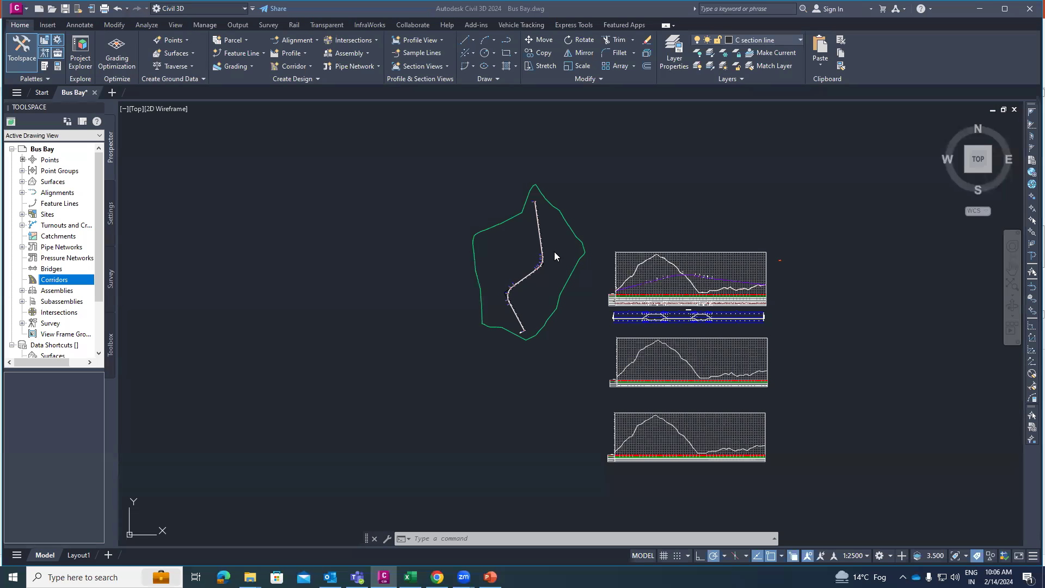
- Zoom and pan to the straight alignment stretch labelled 2+400 through 2+800
scroll(541, 236, up, 5)
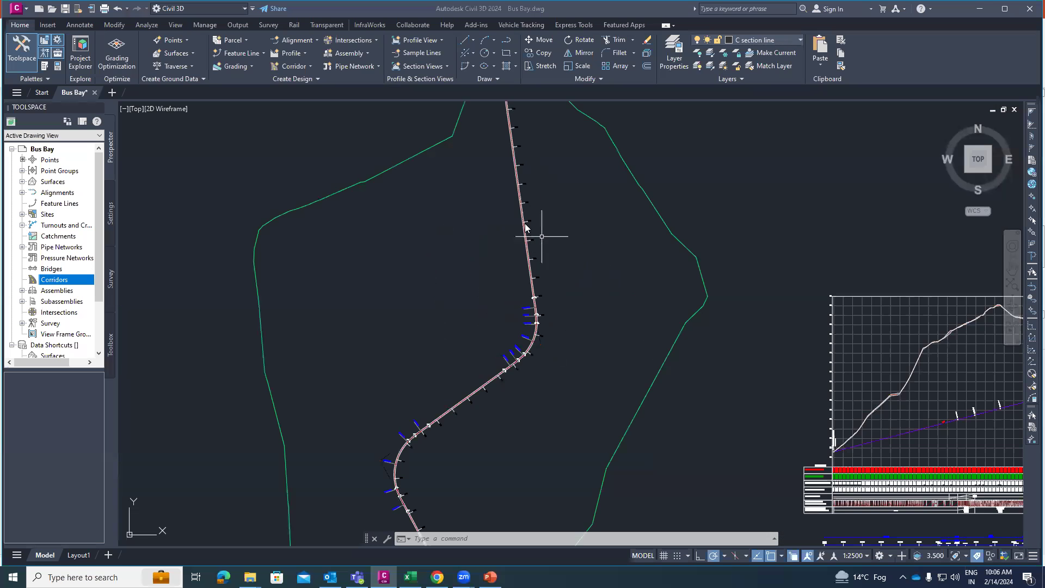
scroll(542, 236, up, 6)
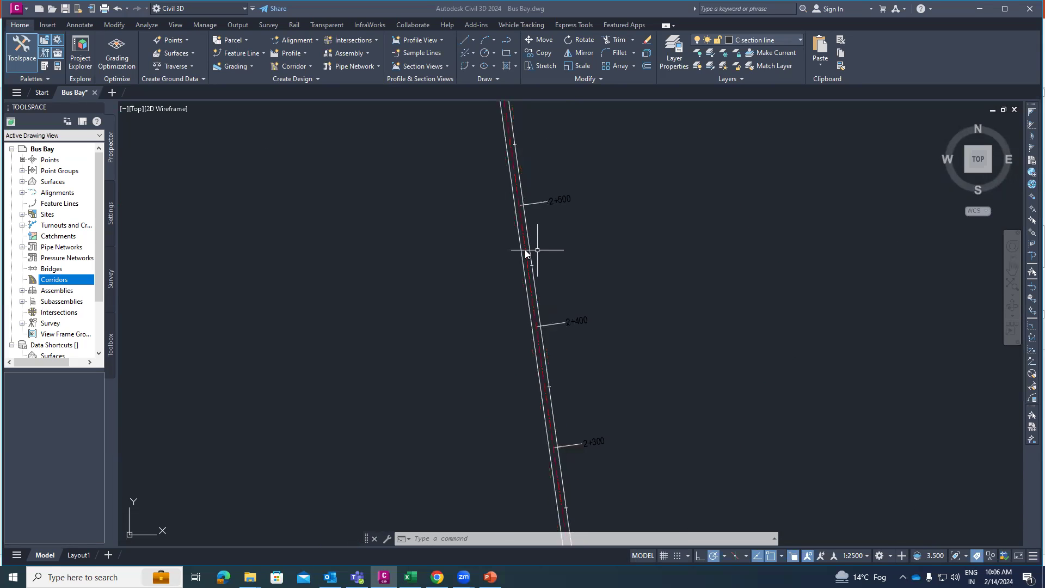
scroll(525, 252, up, 5)
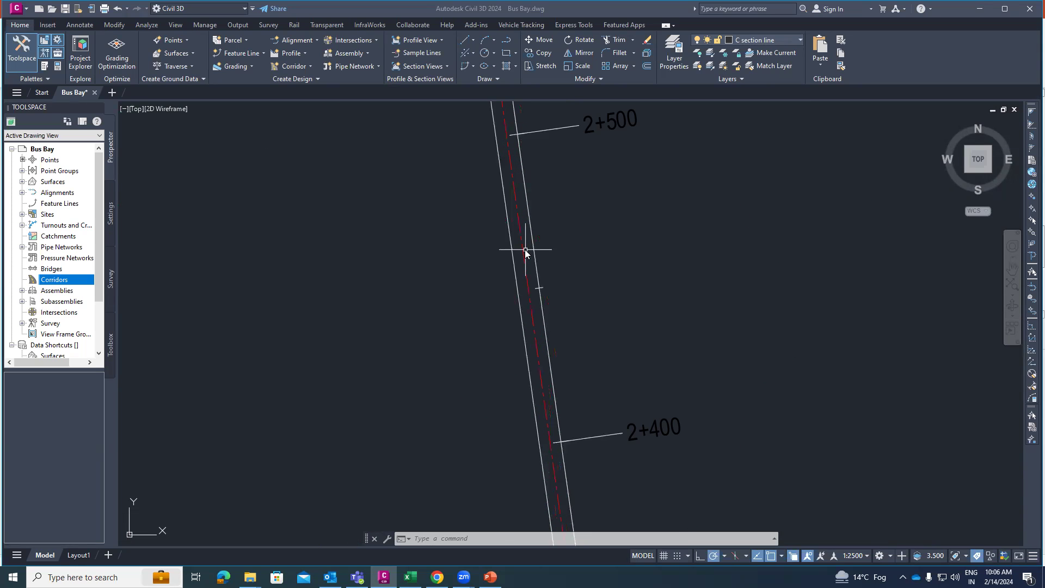
scroll(525, 252, down, 4)
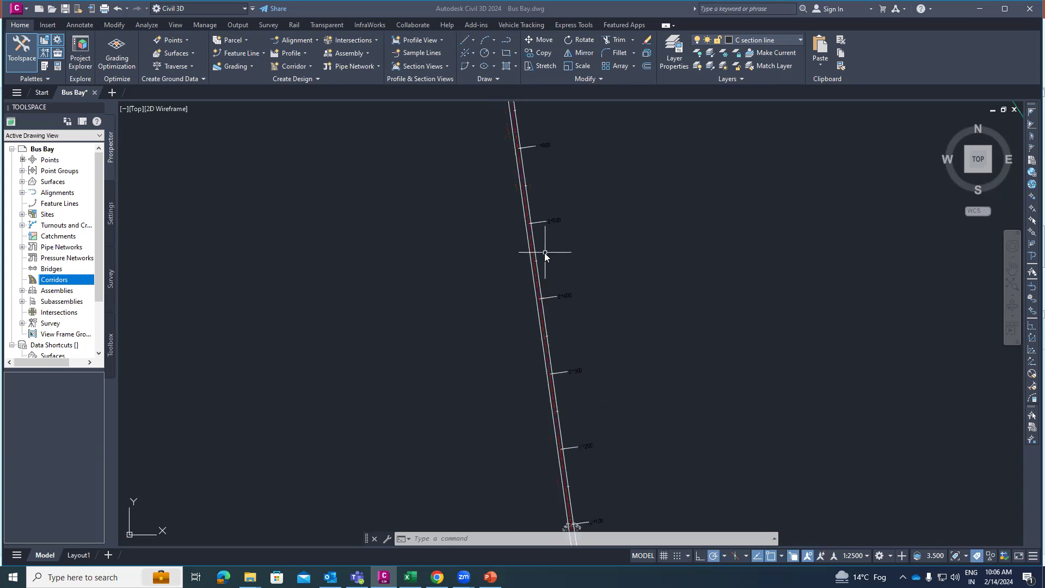
scroll(474, 260, down, 4)
scroll(550, 248, down, 3)
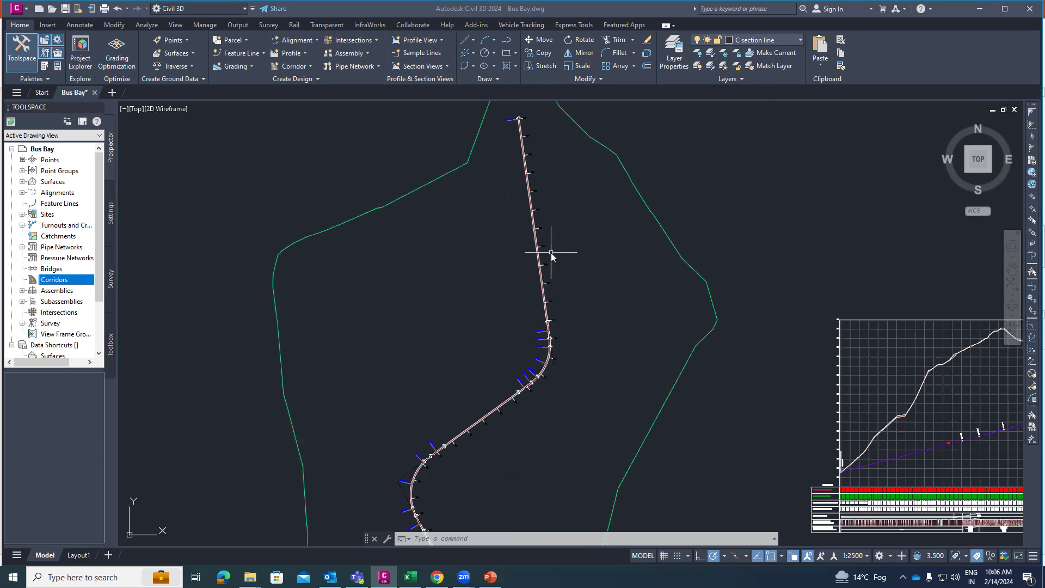
scroll(496, 245, down, 3)
scroll(773, 345, up, 3)
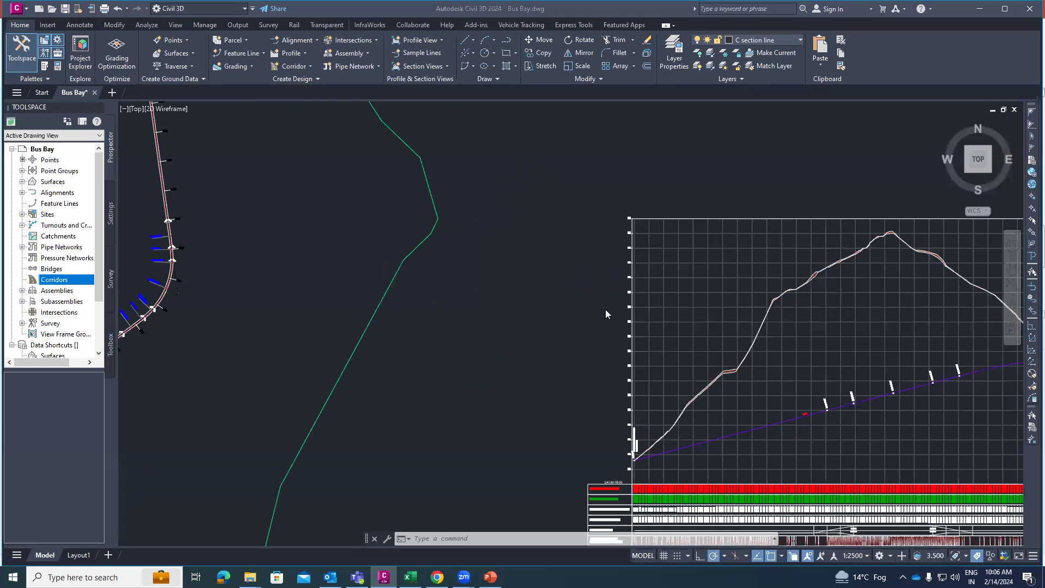
scroll(582, 290, down, 5)
scroll(749, 287, up, 4)
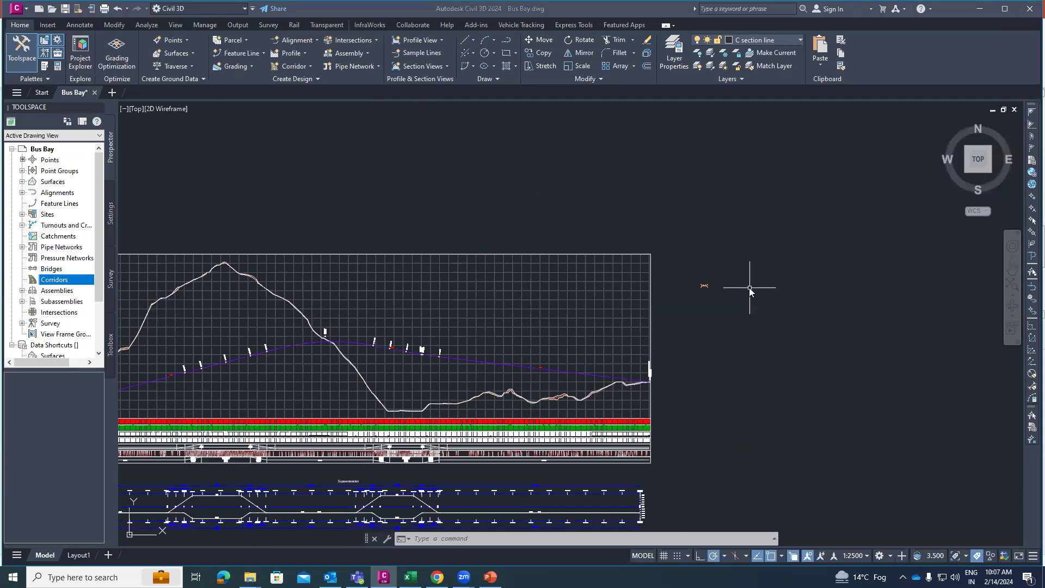
scroll(749, 287, down, 6)
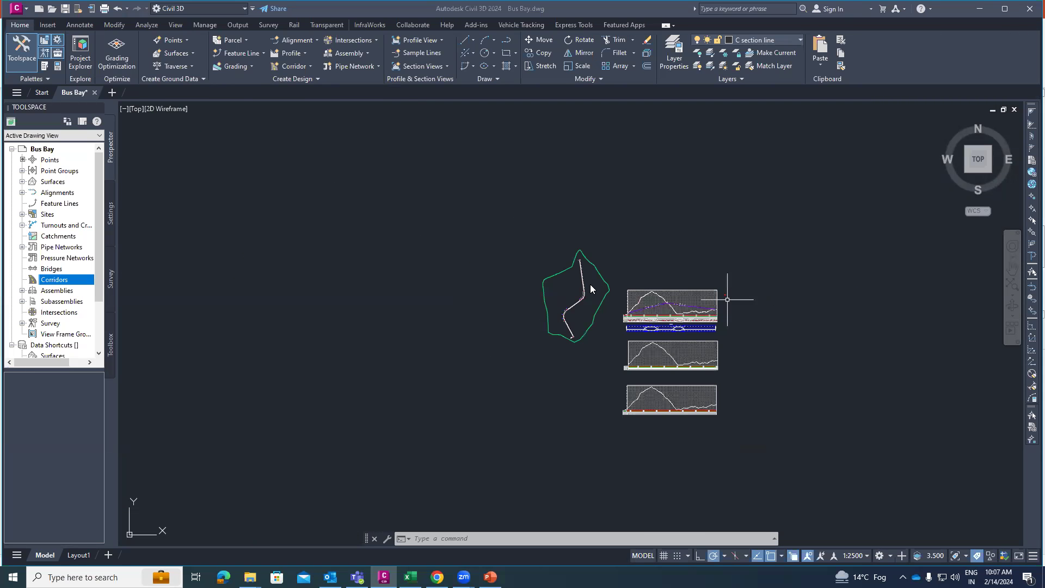
scroll(557, 273, up, 7)
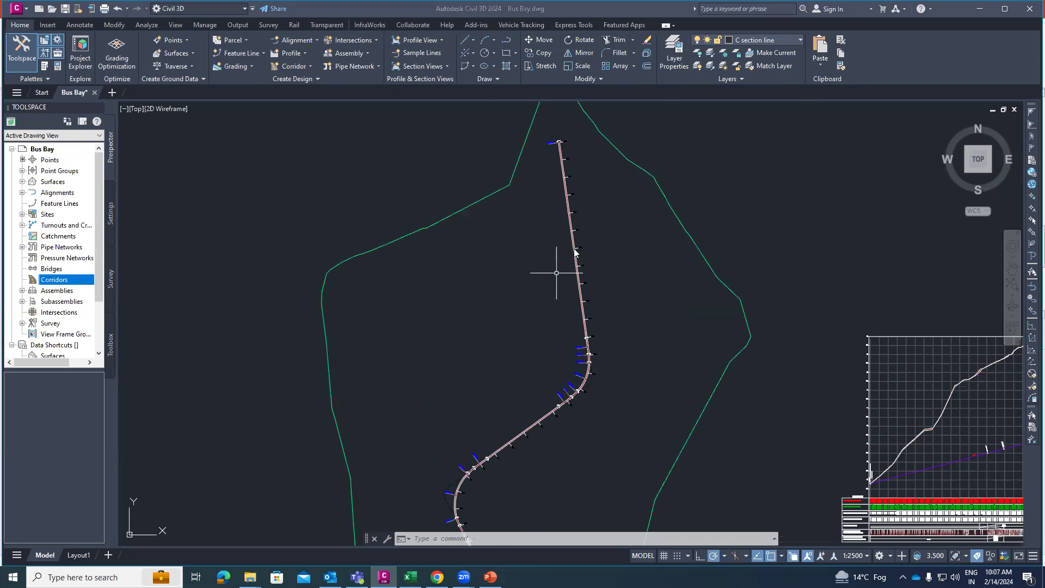
scroll(573, 246, up, 2)
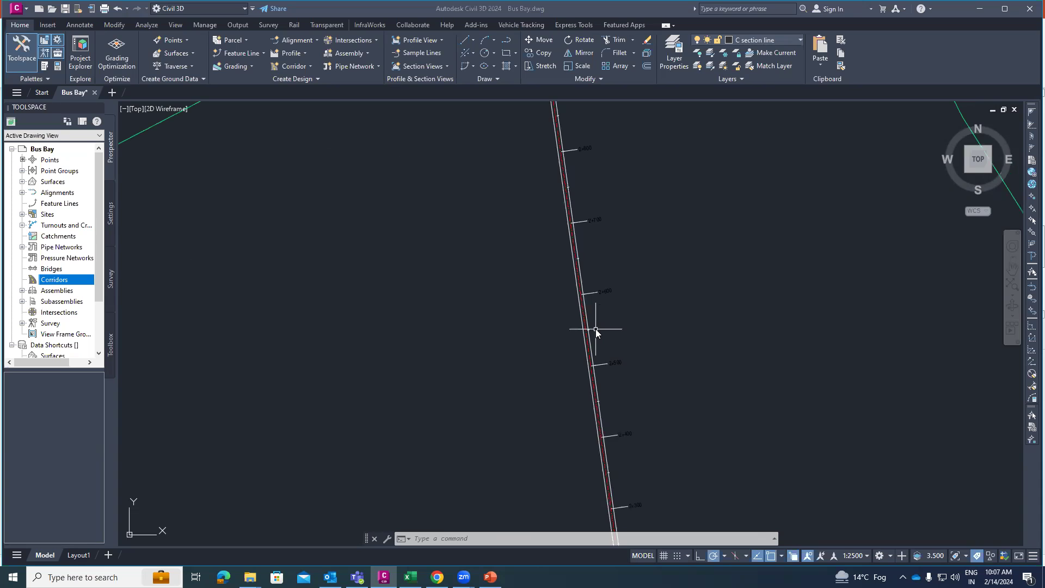
scroll(596, 331, down, 2)
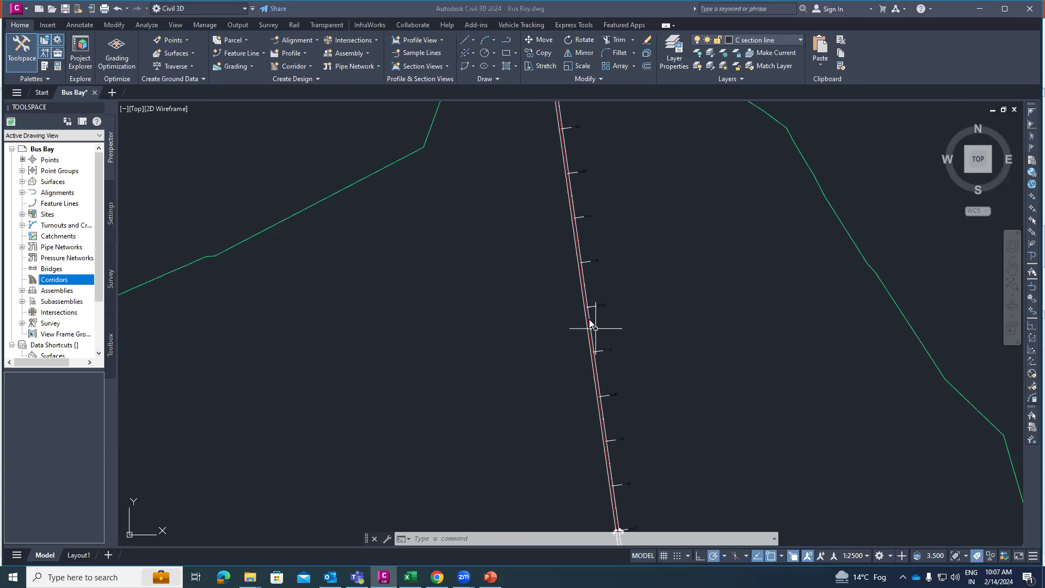
- Start a polyline on the road edge at station 2+400
click(507, 40)
scroll(586, 315, up, 2)
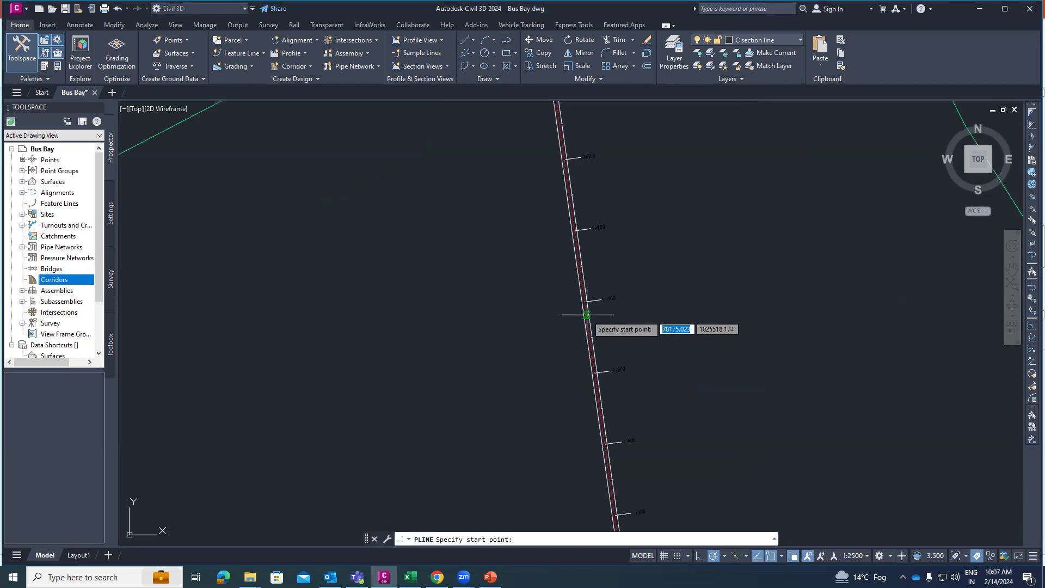
scroll(586, 314, up, 3)
scroll(591, 313, down, 2)
scroll(611, 370, down, 1)
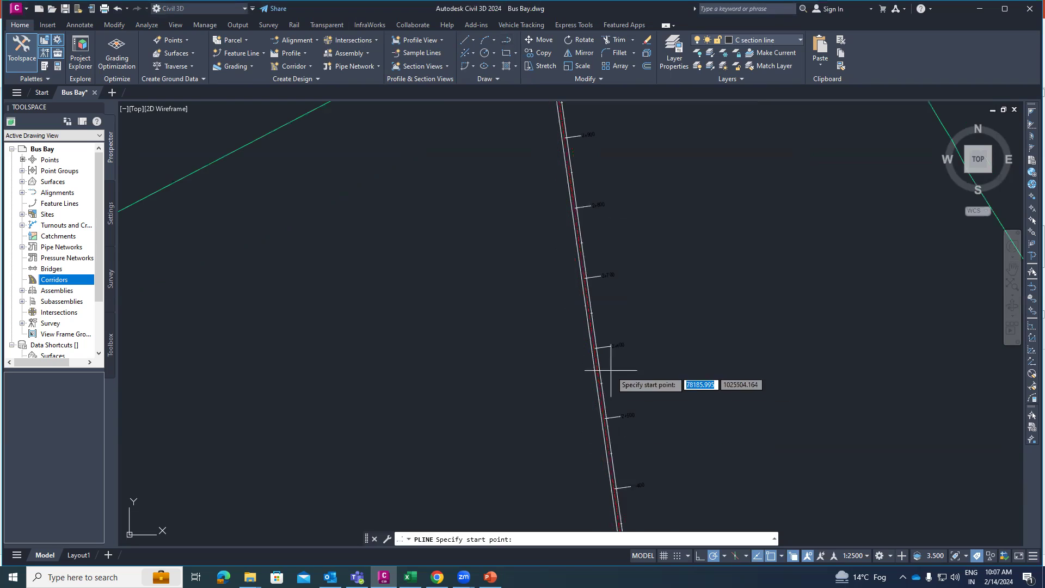
scroll(602, 342, up, 3)
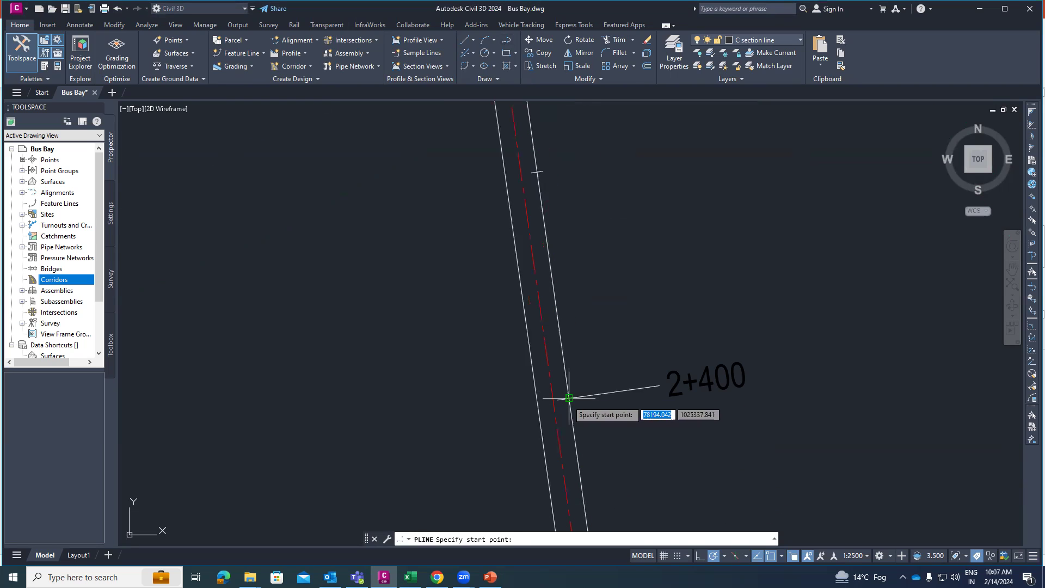
click(569, 397)
scroll(566, 353, down, 5)
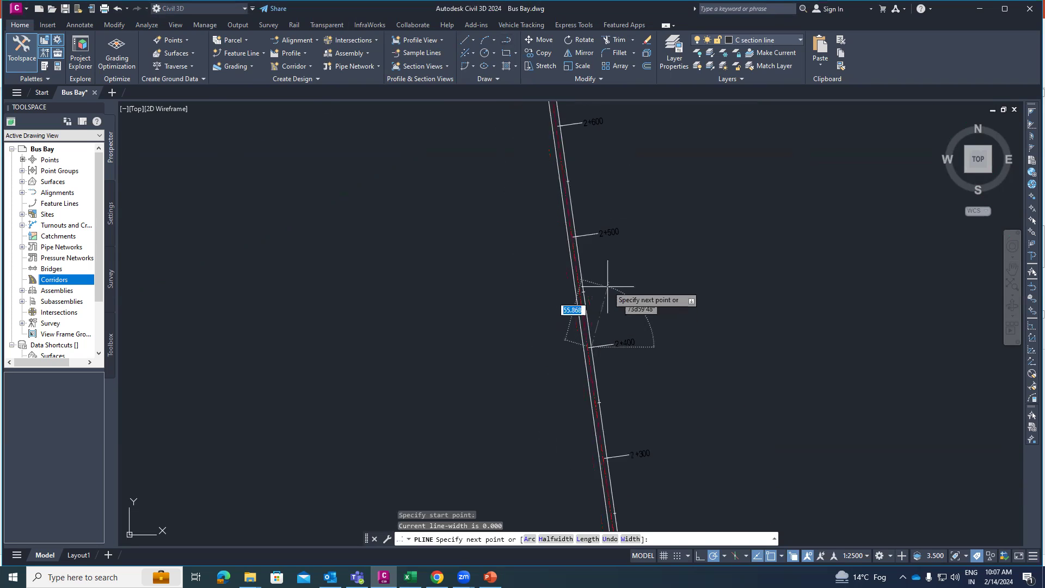
scroll(611, 278, up, 4)
scroll(599, 320, down, 1)
scroll(577, 304, up, 3)
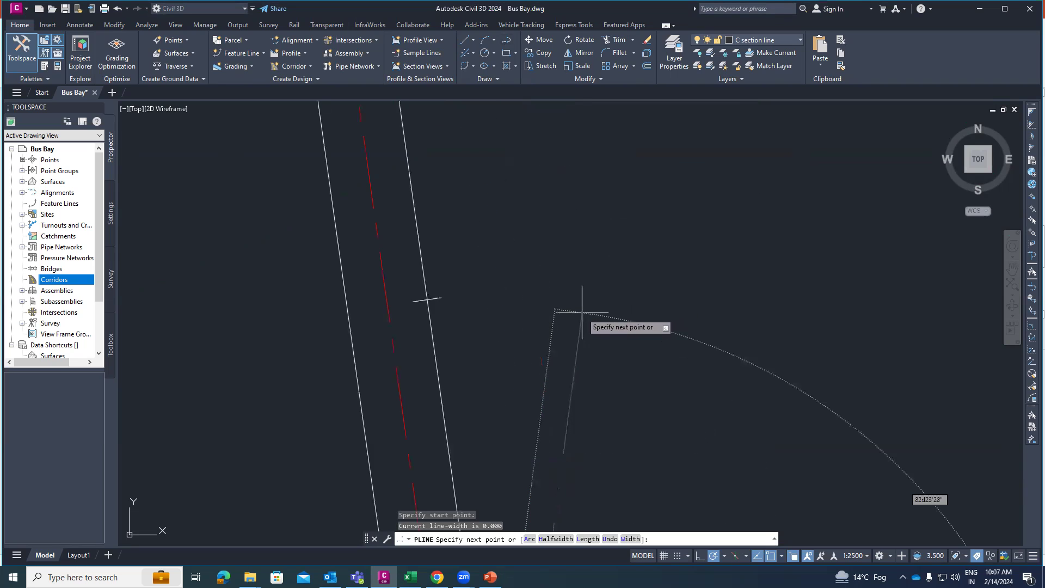
scroll(566, 317, down, 3)
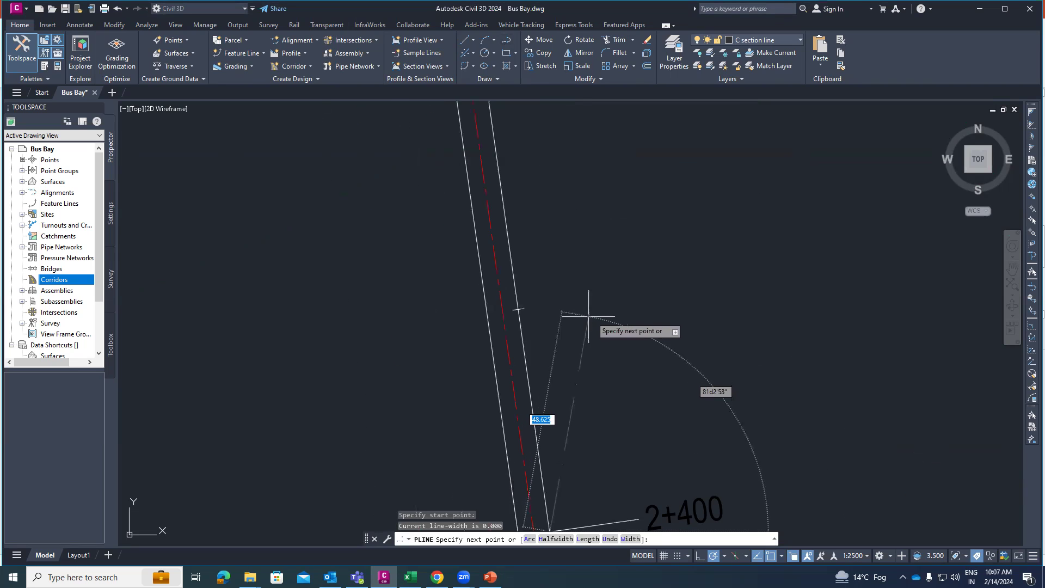
- Draw the outward taper and widened edge, then rejoin the road edge near 2+800
click(593, 313)
scroll(593, 317, down, 2)
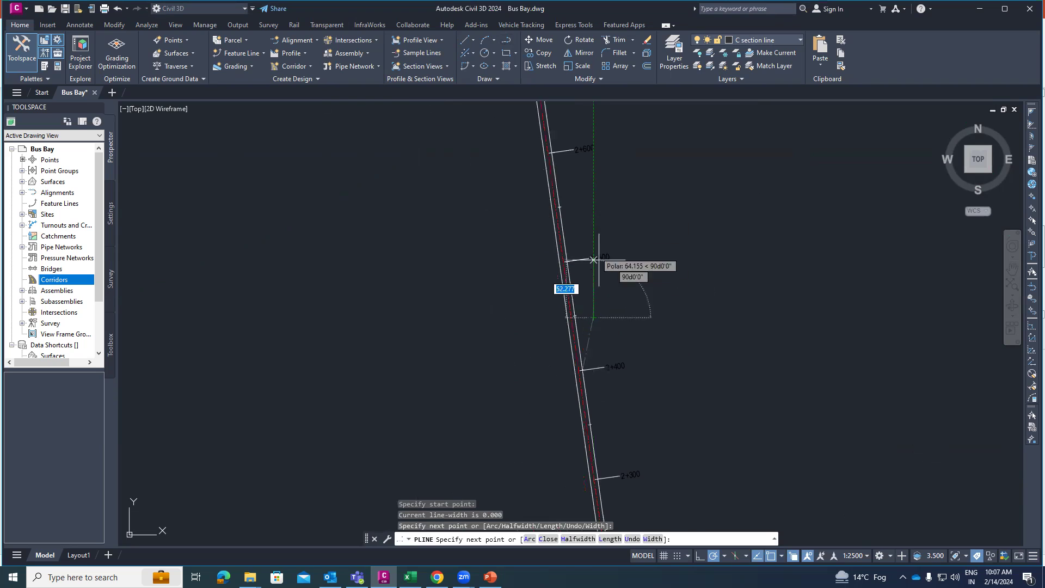
scroll(591, 284, down, 1)
scroll(560, 169, up, 2)
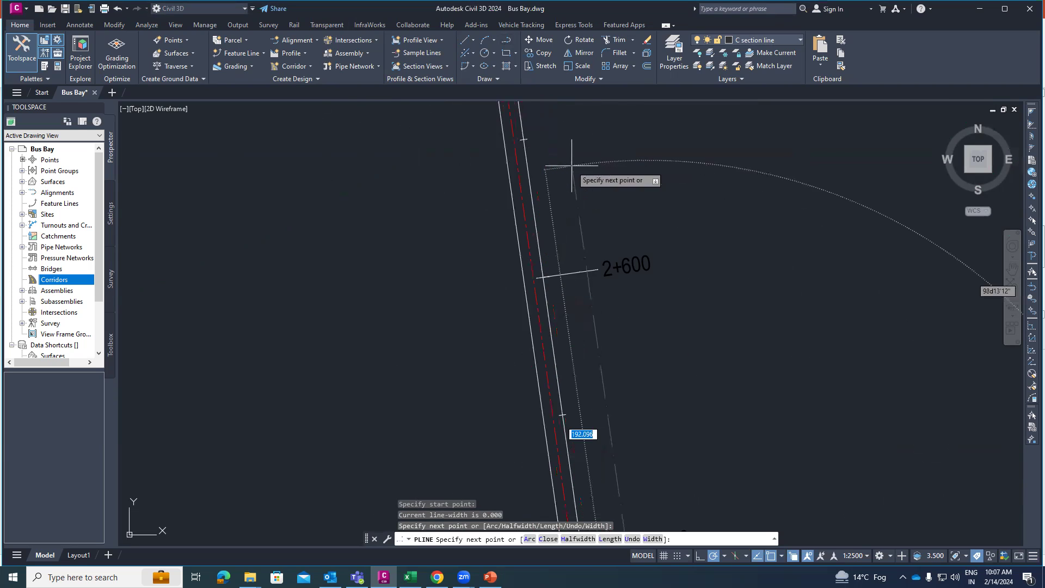
scroll(593, 266, down, 2)
scroll(559, 171, down, 2)
scroll(558, 171, up, 4)
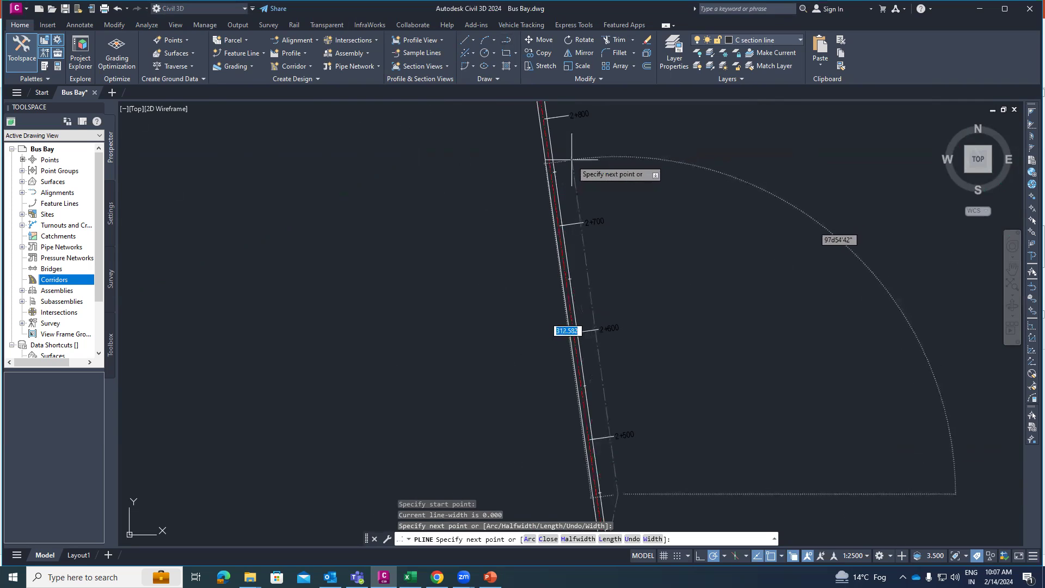
click(571, 159)
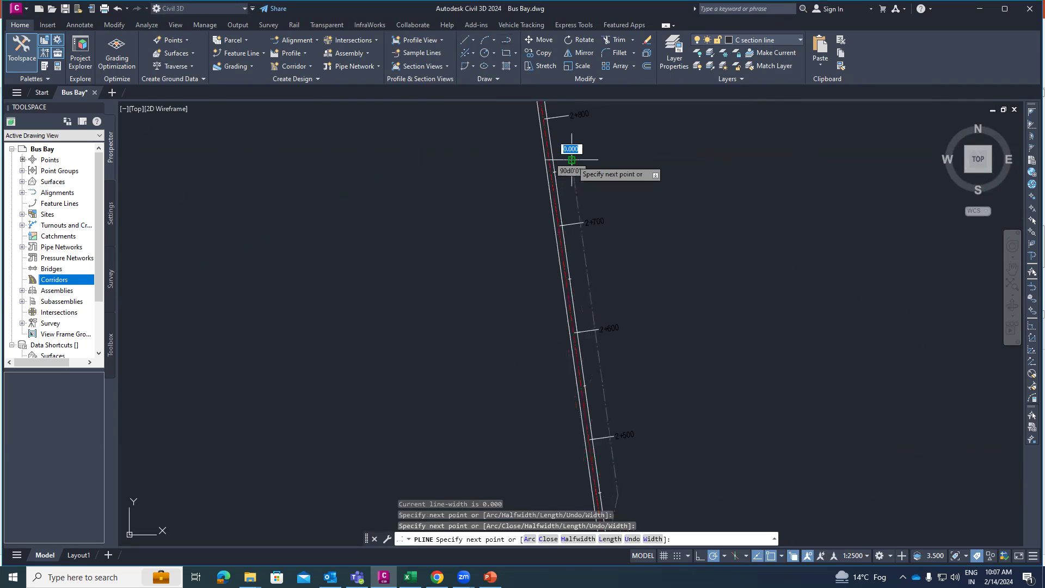
click(549, 118)
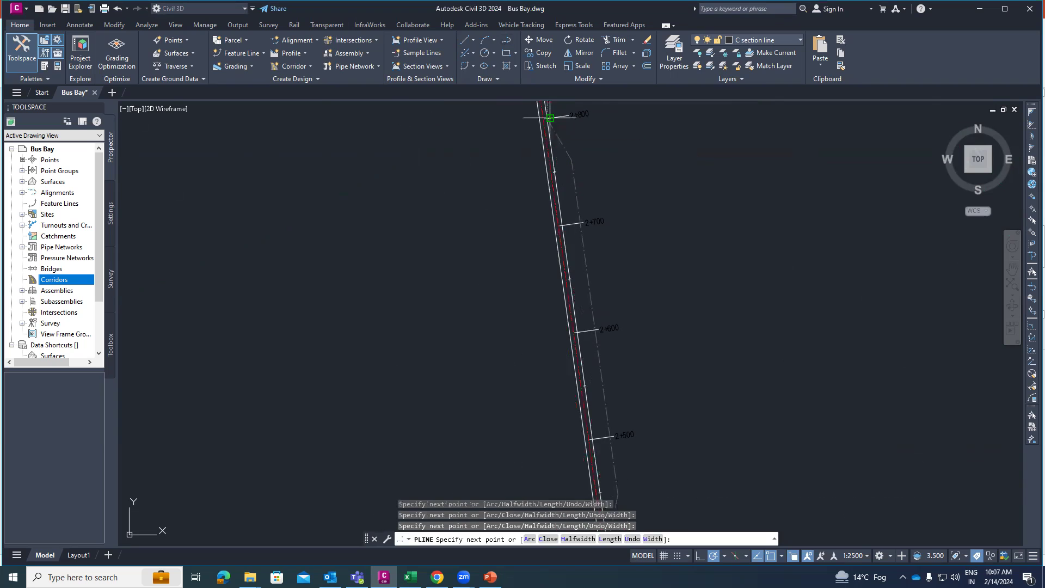
key(Escape)
- Zoom around to review the finished tapered bus bay outline
scroll(595, 145, down, 3)
scroll(611, 262, up, 5)
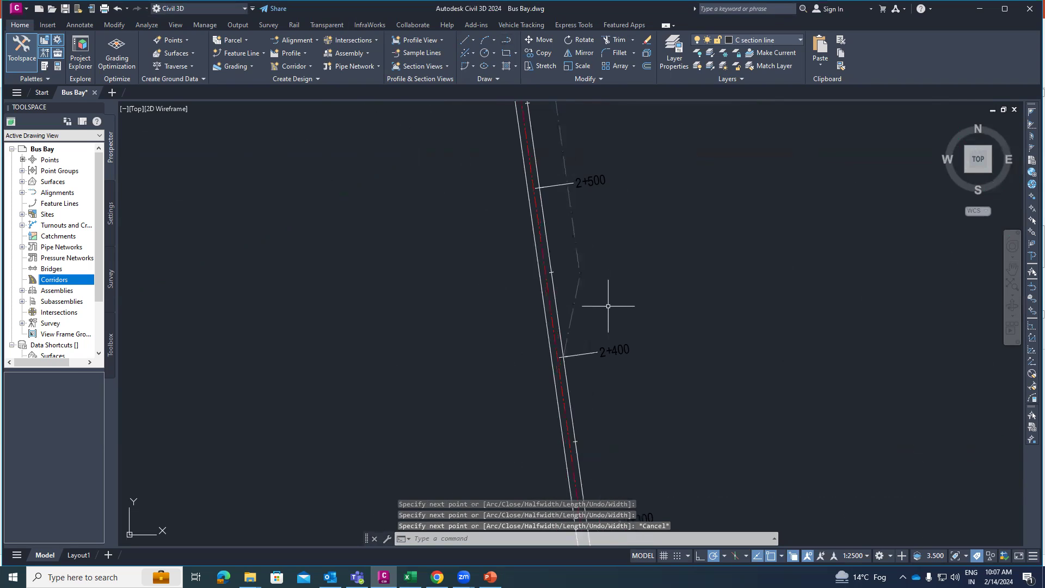
scroll(604, 311, down, 5)
scroll(574, 177, up, 3)
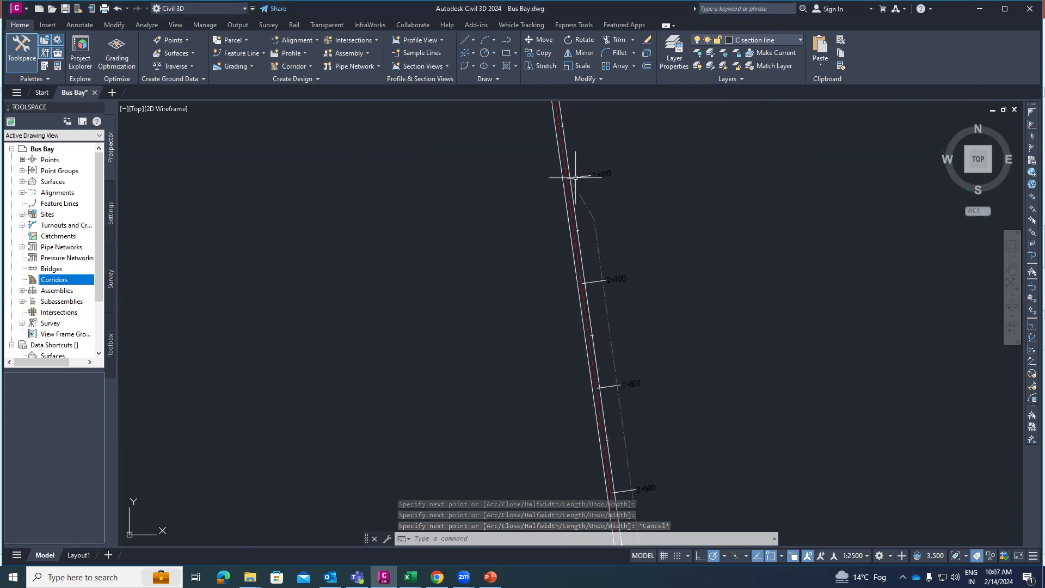
scroll(576, 177, down, 3)
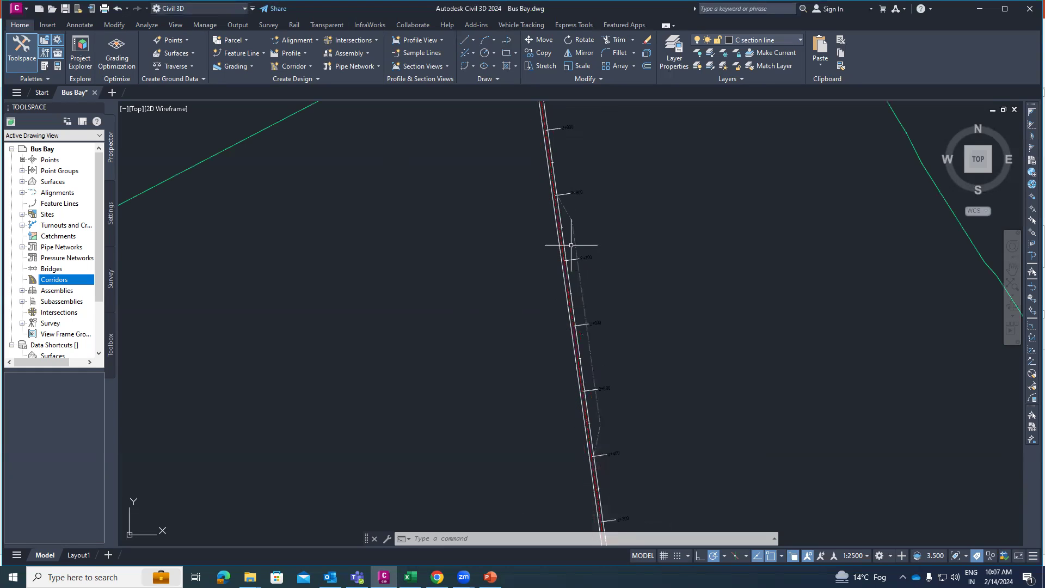
scroll(623, 287, up, 2)
scroll(619, 299, down, 2)
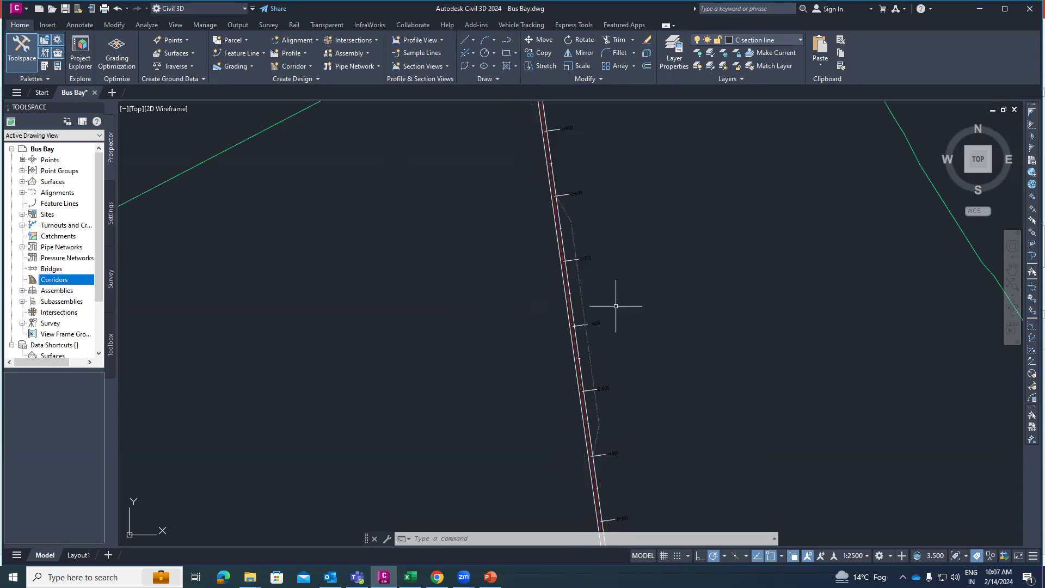
scroll(606, 441, up, 6)
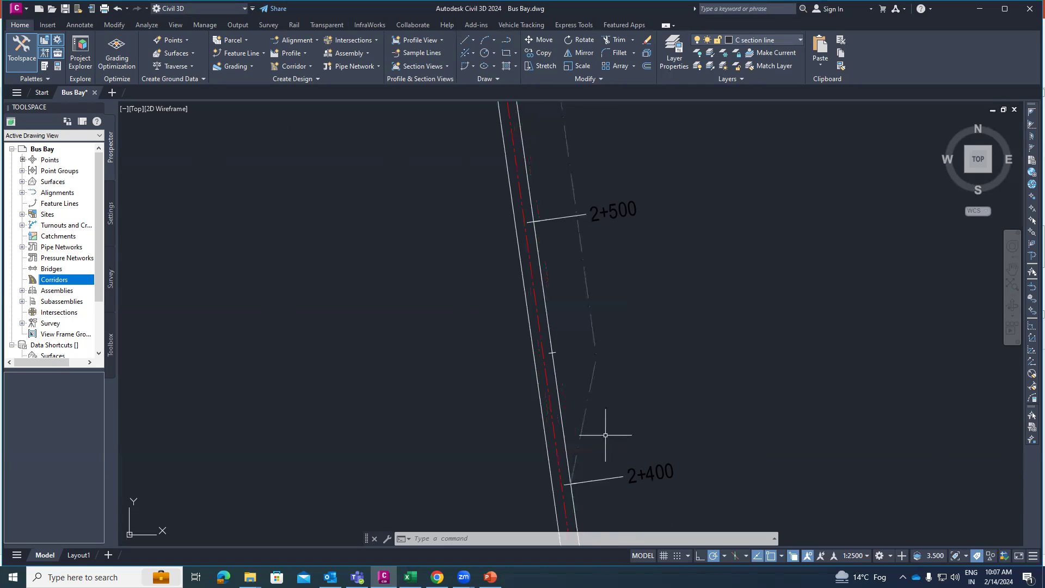
scroll(592, 409, down, 4)
scroll(592, 408, down, 2)
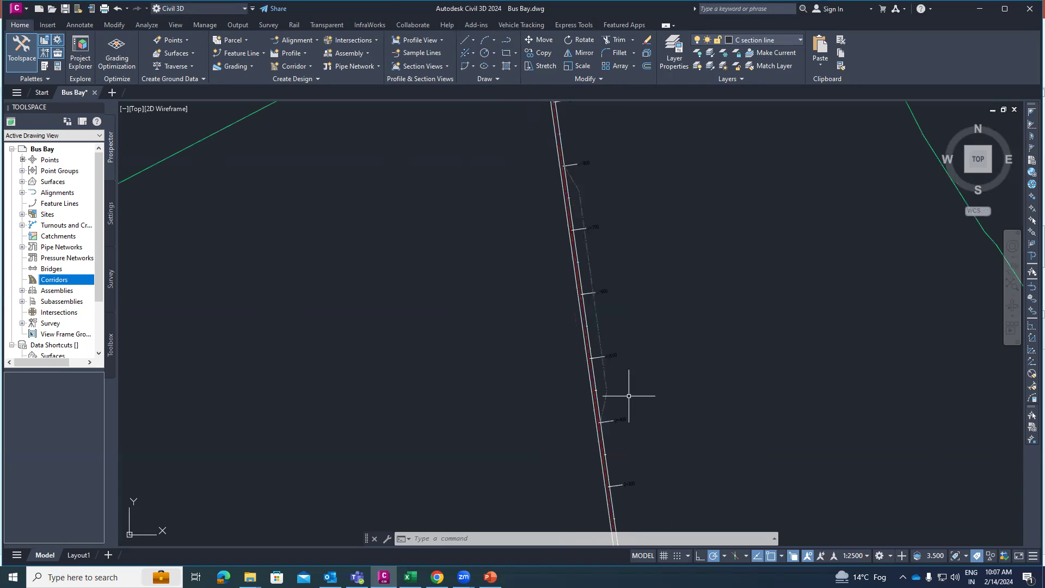
scroll(596, 226, down, 2)
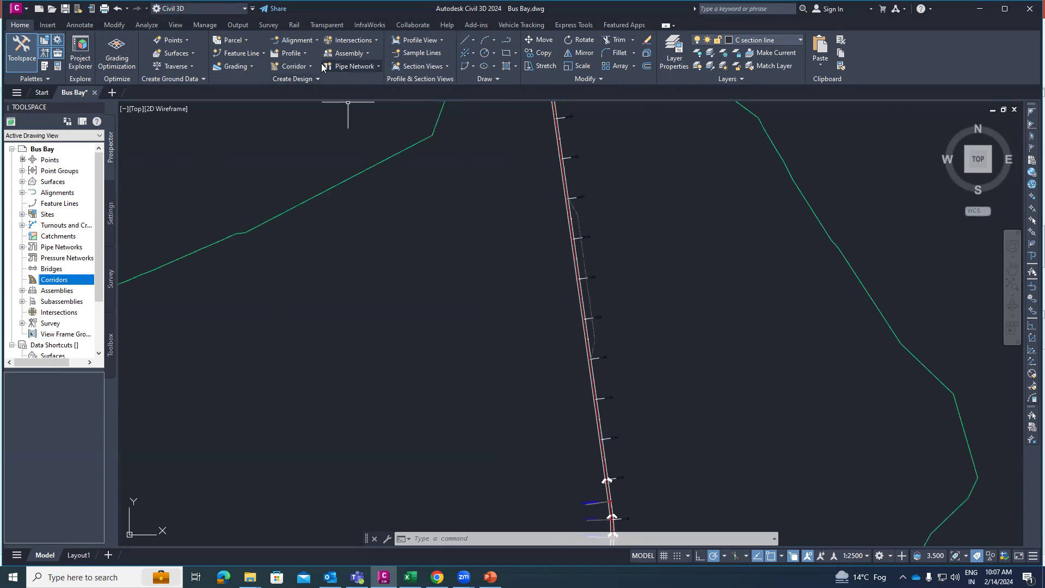
- Start a new corridor and set its name counter to 1, giving Corridor - 1
click(290, 66)
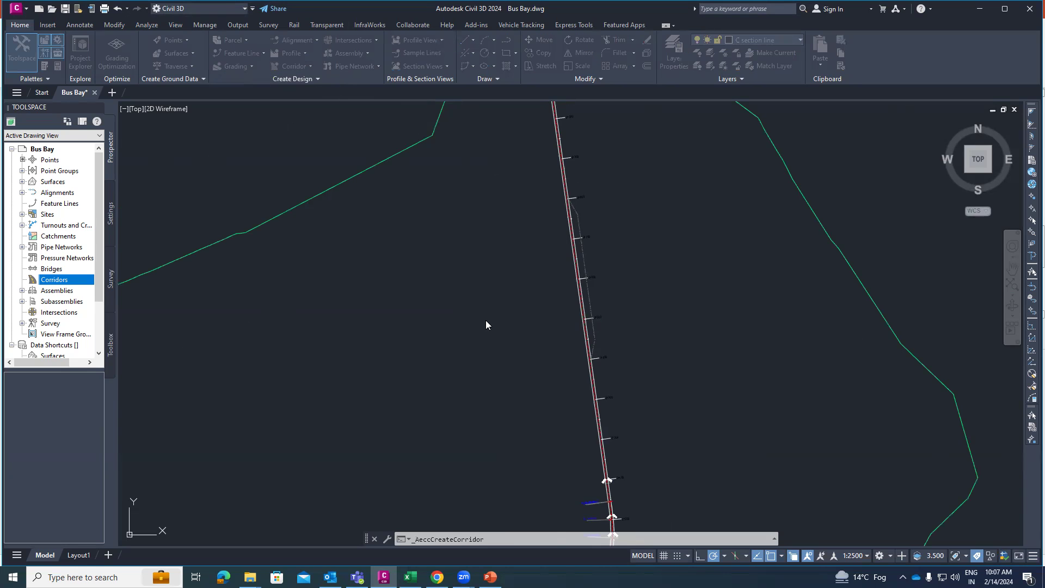
drag(557, 116, 485, 116)
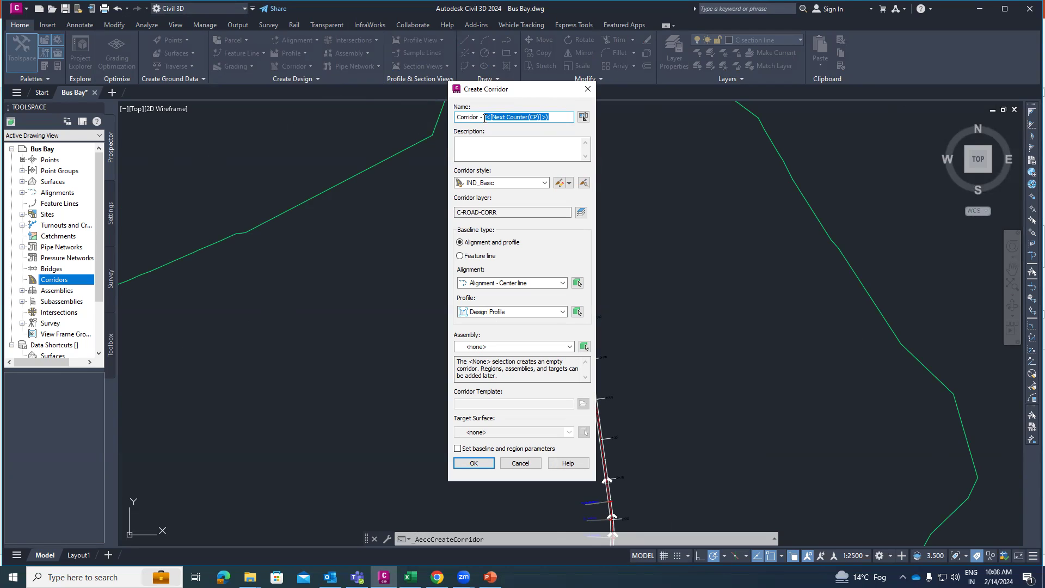
text(1)
- Use the Center line alignment, 2-Lane Highway with Paved Shoulder assembly, and Existing Surface target
click(562, 283)
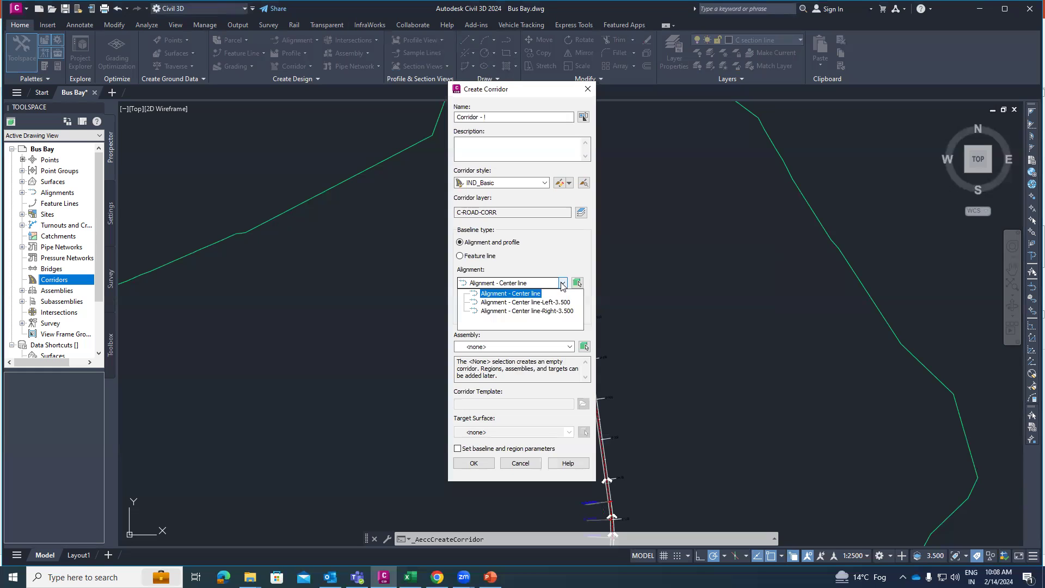
click(522, 294)
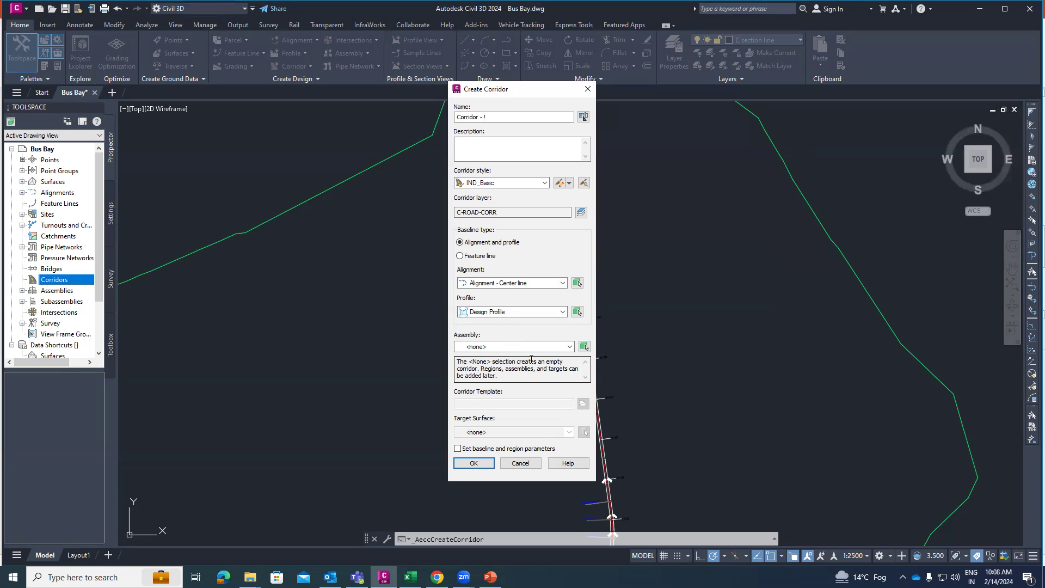
click(514, 346)
click(520, 366)
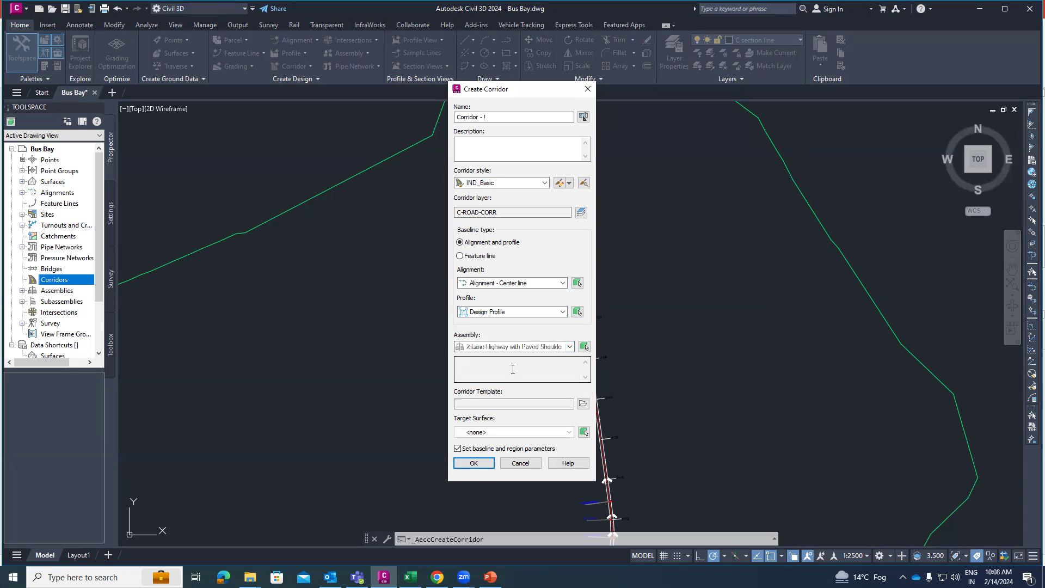
click(568, 433)
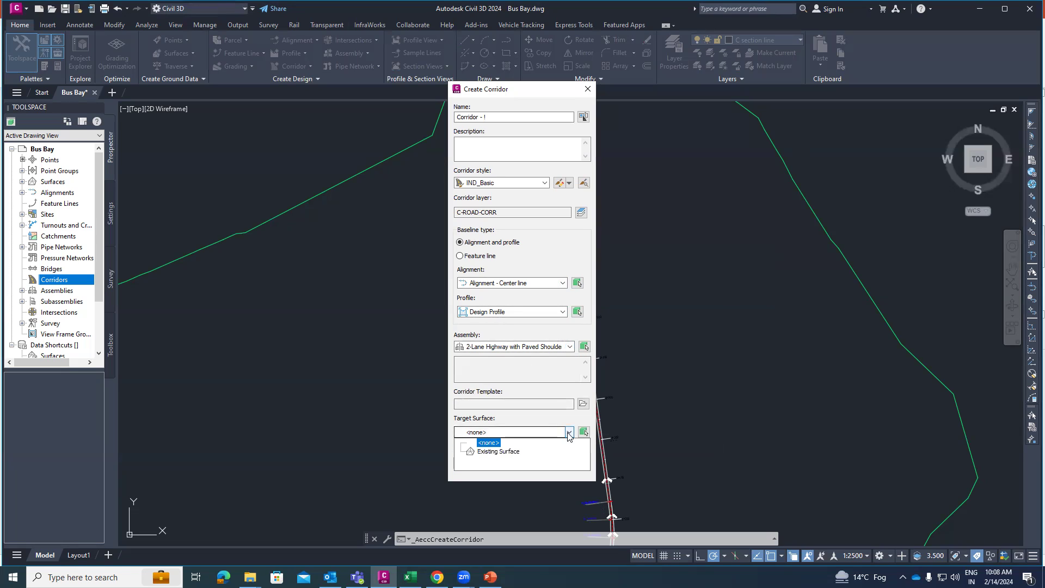
click(499, 451)
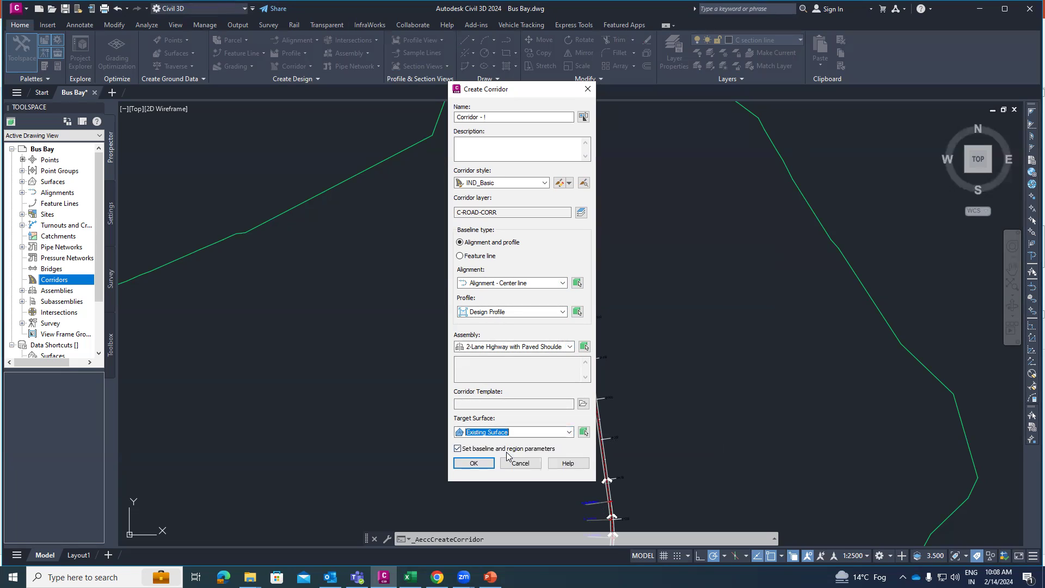
click(476, 465)
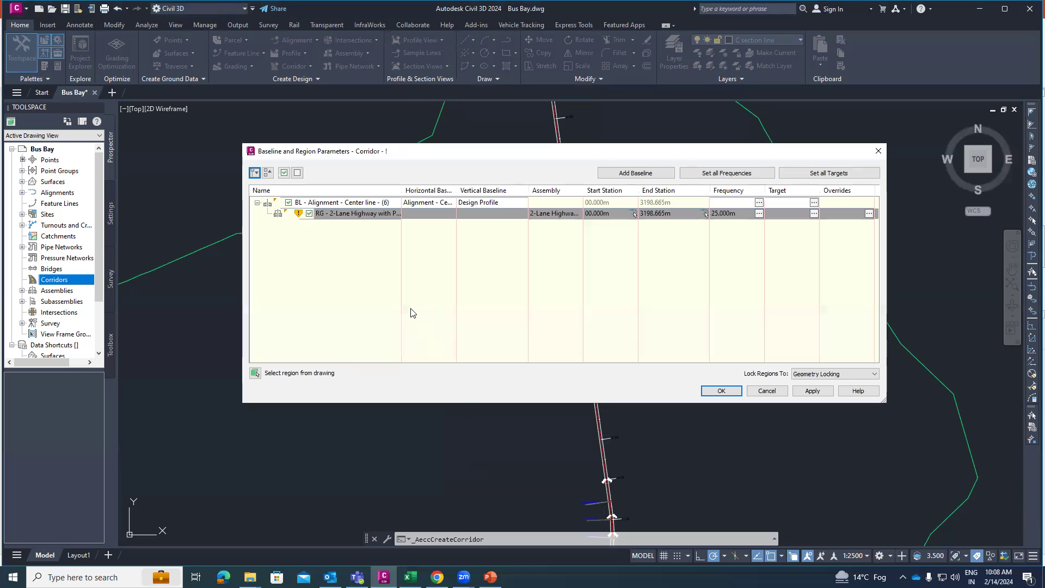
- Target the region's left carriageway offset to the Center line-Left-3.500 alignment
click(814, 214)
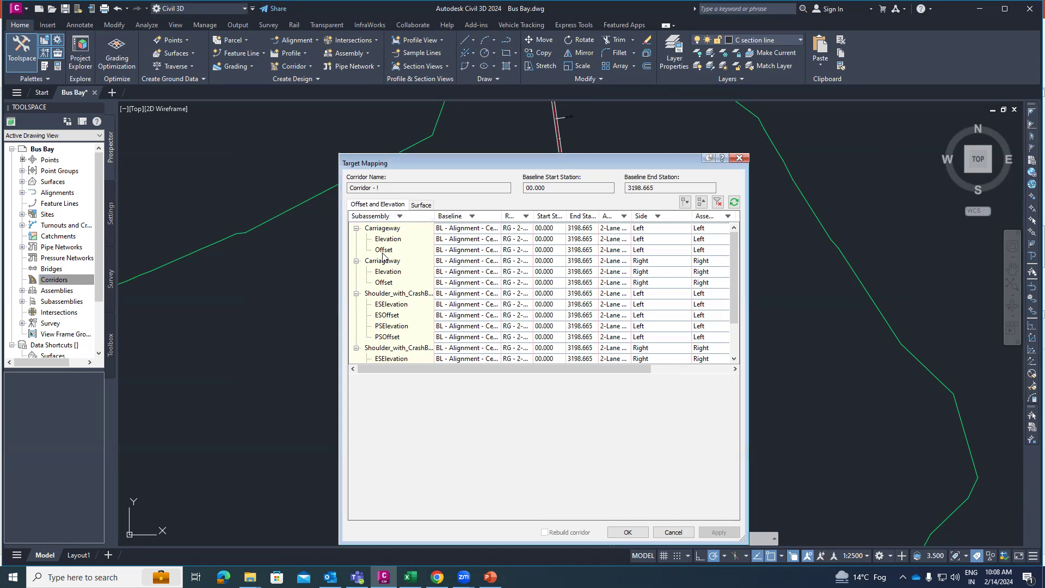
drag(633, 369, 738, 375)
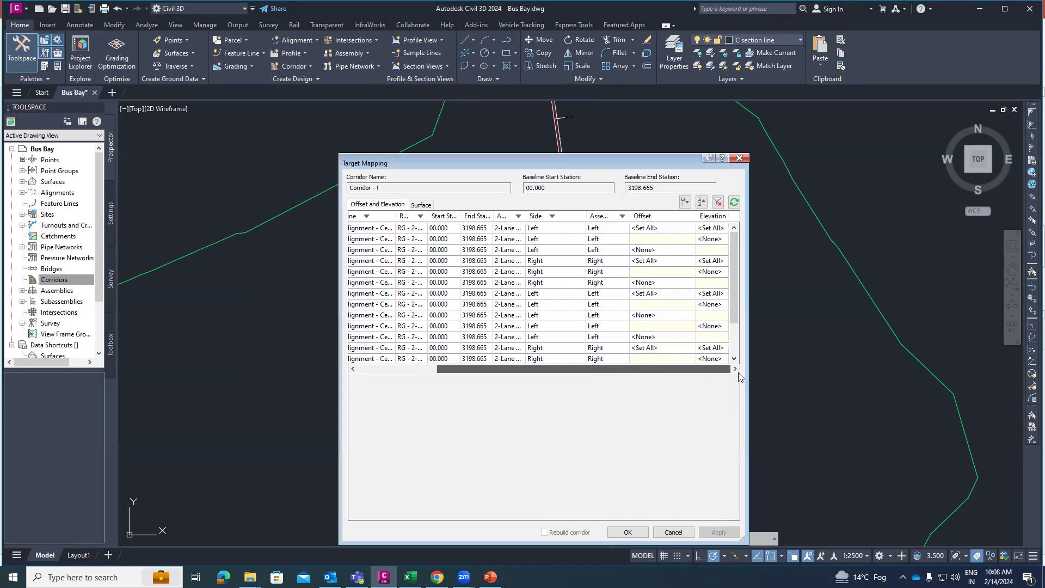
click(680, 251)
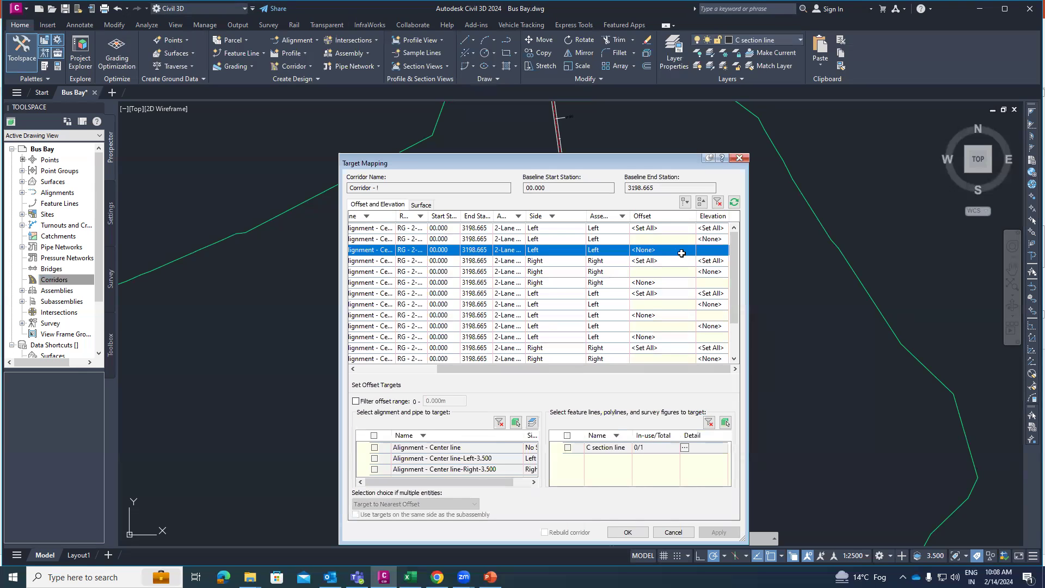
click(375, 458)
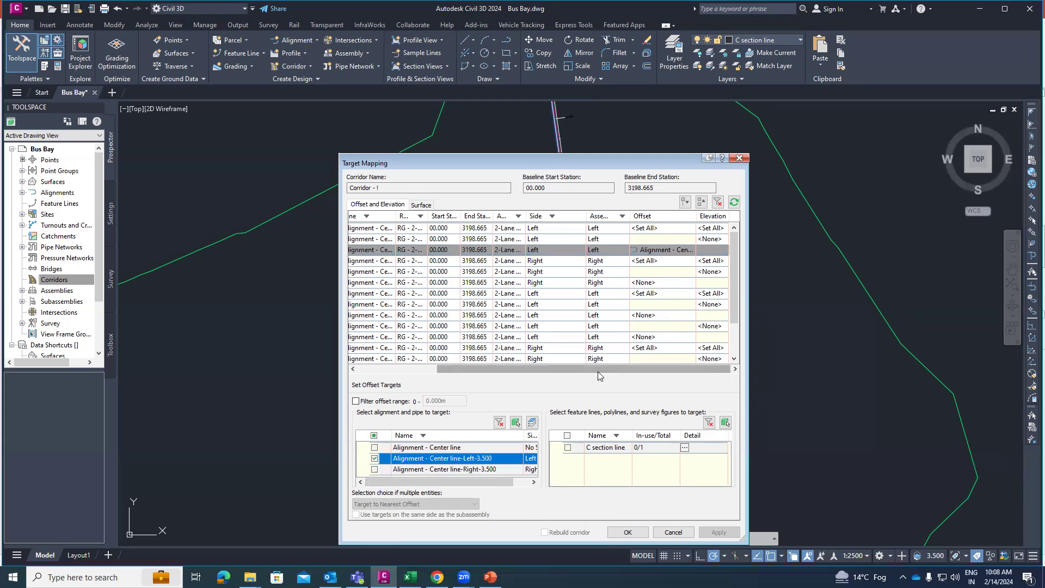
- Target the right carriageway offset to the C section line polyline
drag(598, 374, 695, 374)
click(400, 283)
click(661, 281)
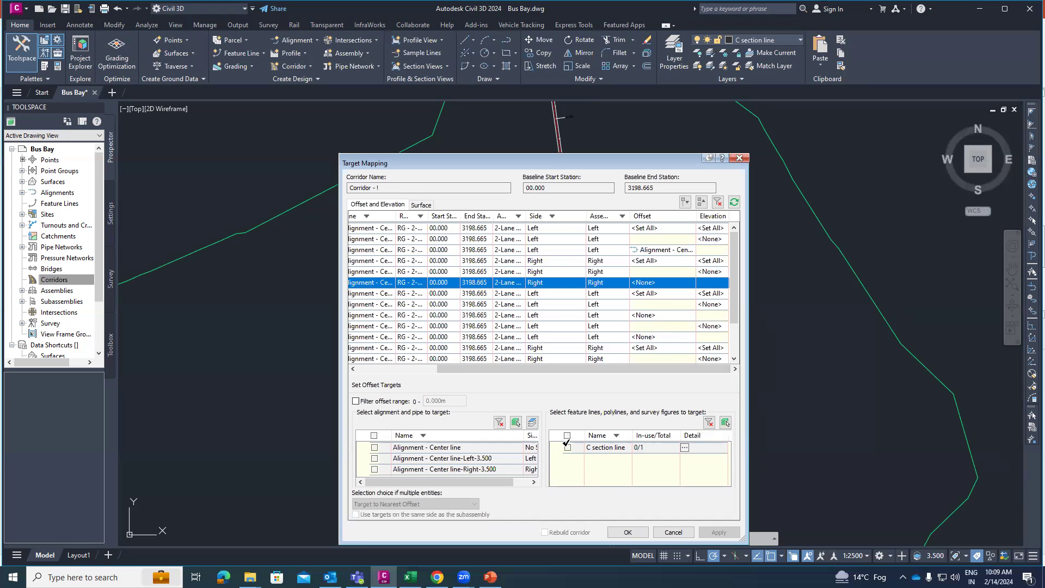
click(568, 448)
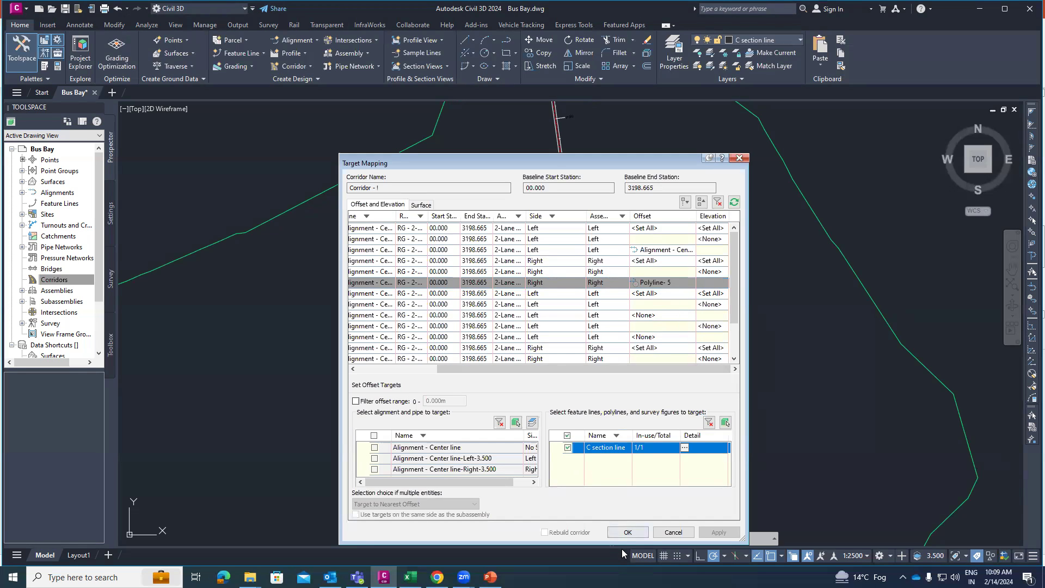
- Accept the target mapping, rebuild the corridor, and close Baseline and Region Parameters
click(637, 533)
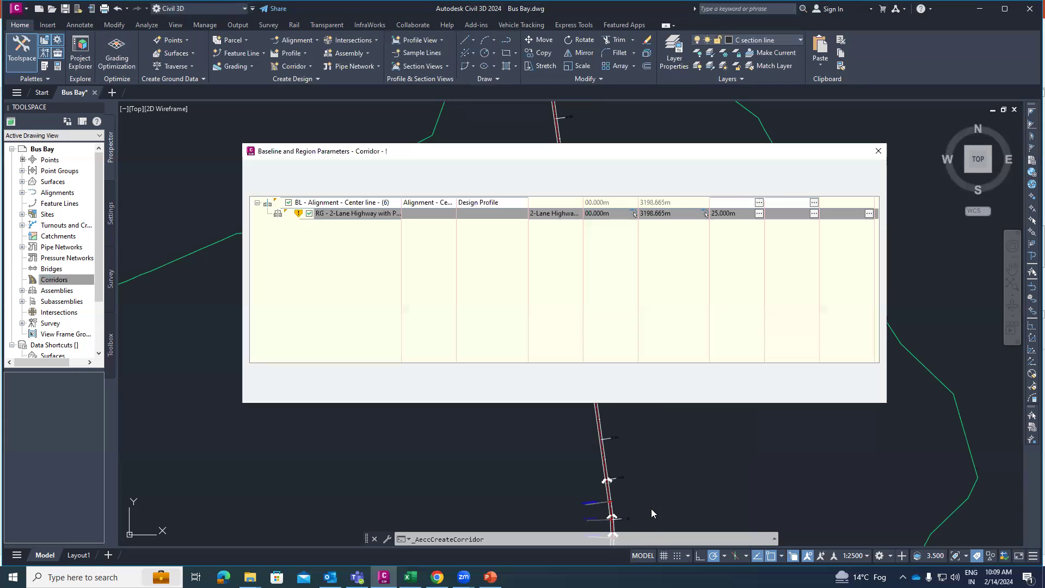
click(811, 391)
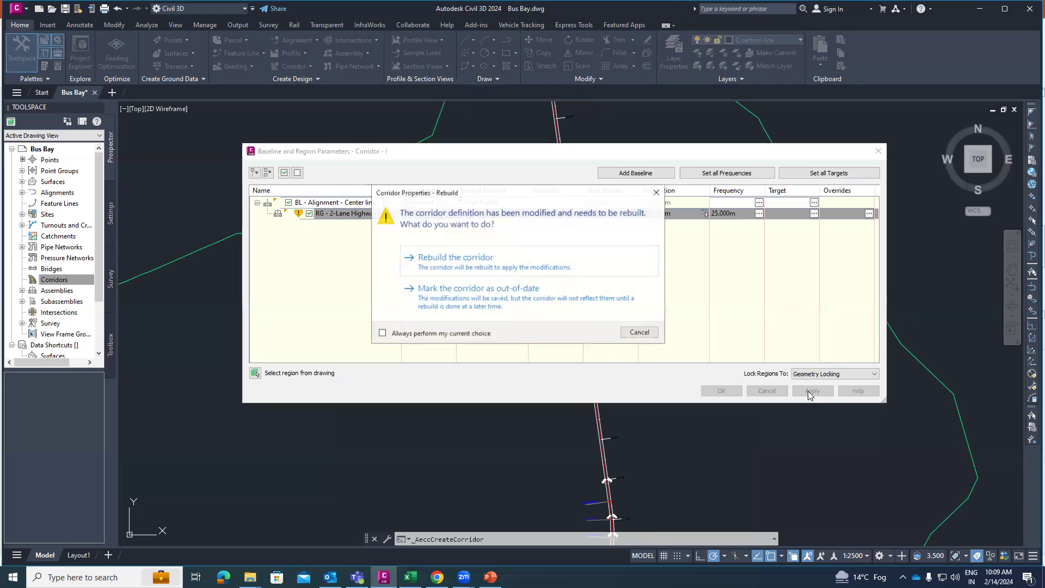
click(599, 321)
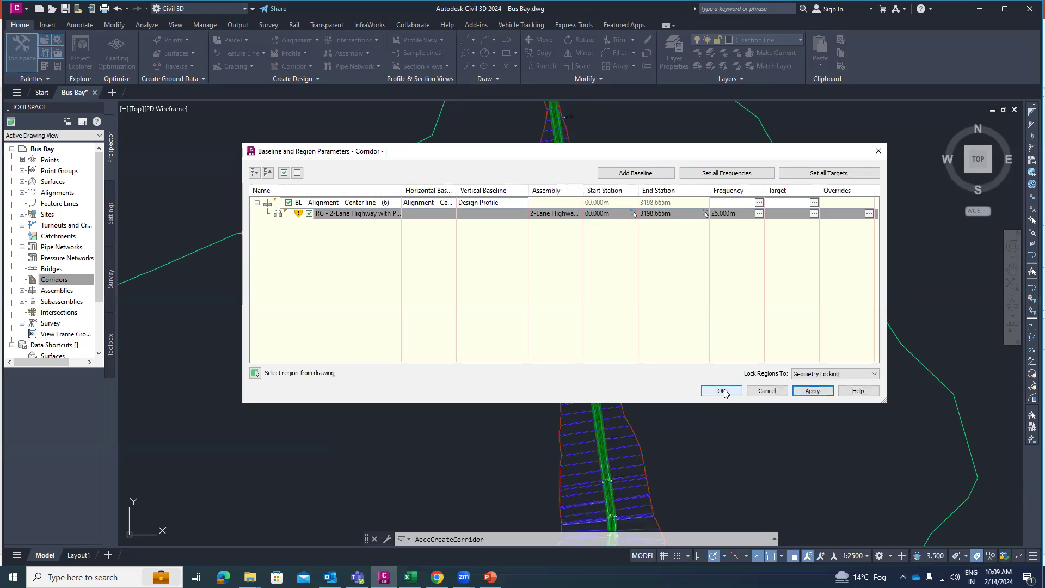
click(722, 391)
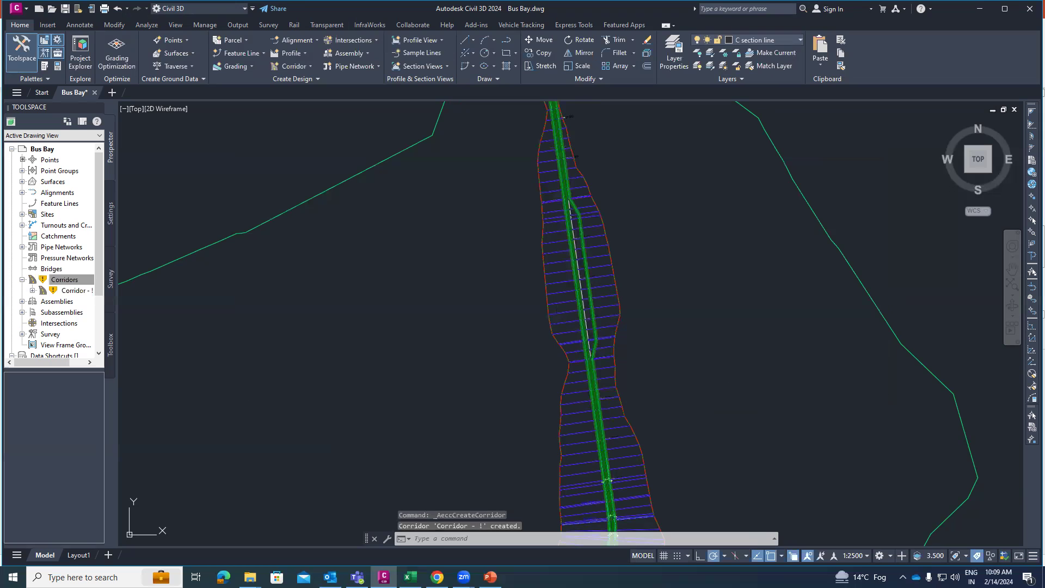
- Zoom around stations 2+700–2+800 to check the taper, then select Corridor - 1
scroll(583, 226, up, 3)
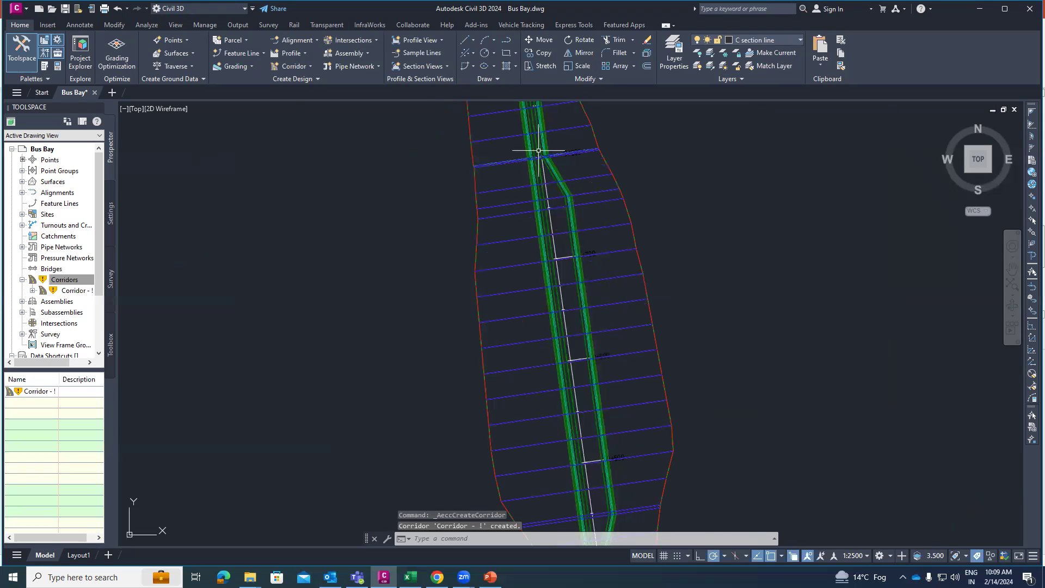
scroll(549, 148, up, 4)
scroll(560, 247, down, 3)
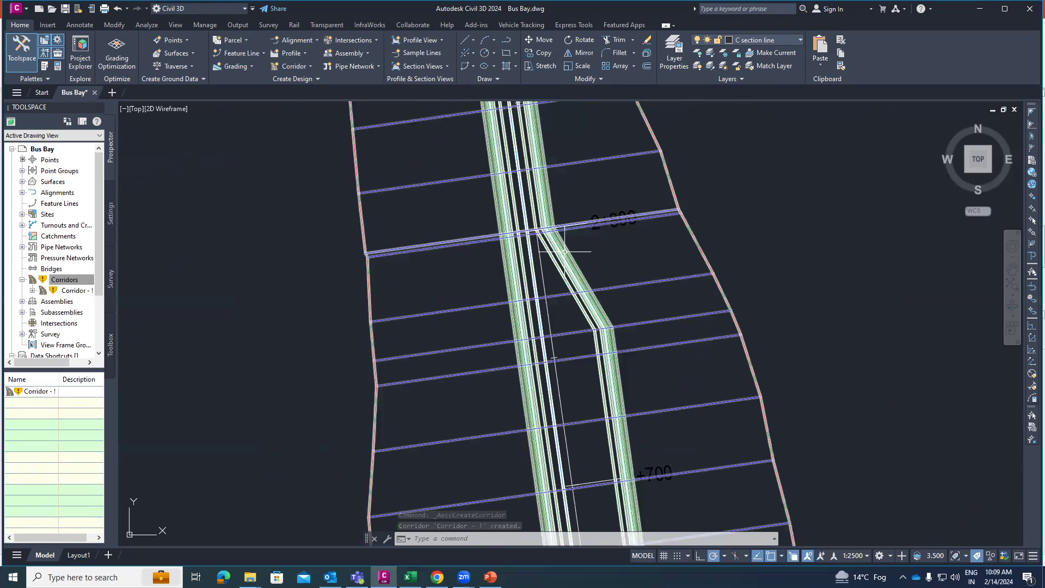
scroll(564, 251, up, 4)
scroll(543, 245, down, 5)
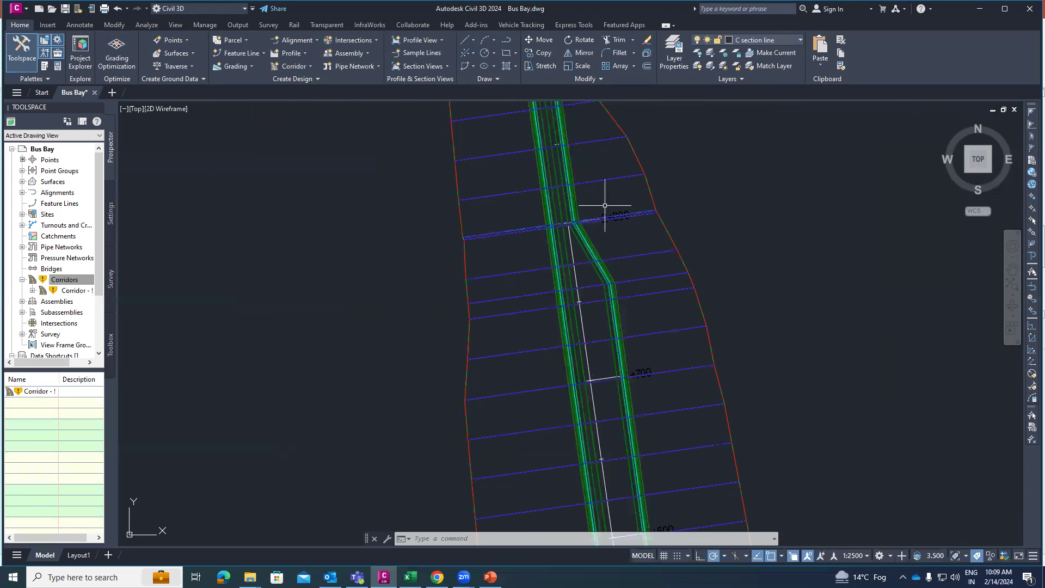
scroll(620, 465, up, 4)
scroll(620, 465, down, 5)
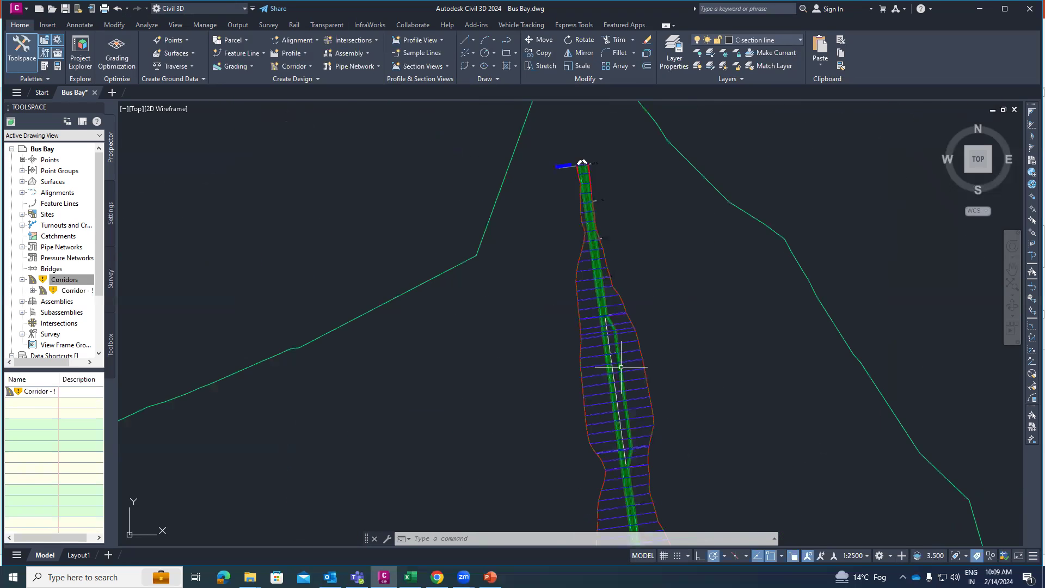
scroll(602, 303, up, 5)
scroll(605, 349, down, 3)
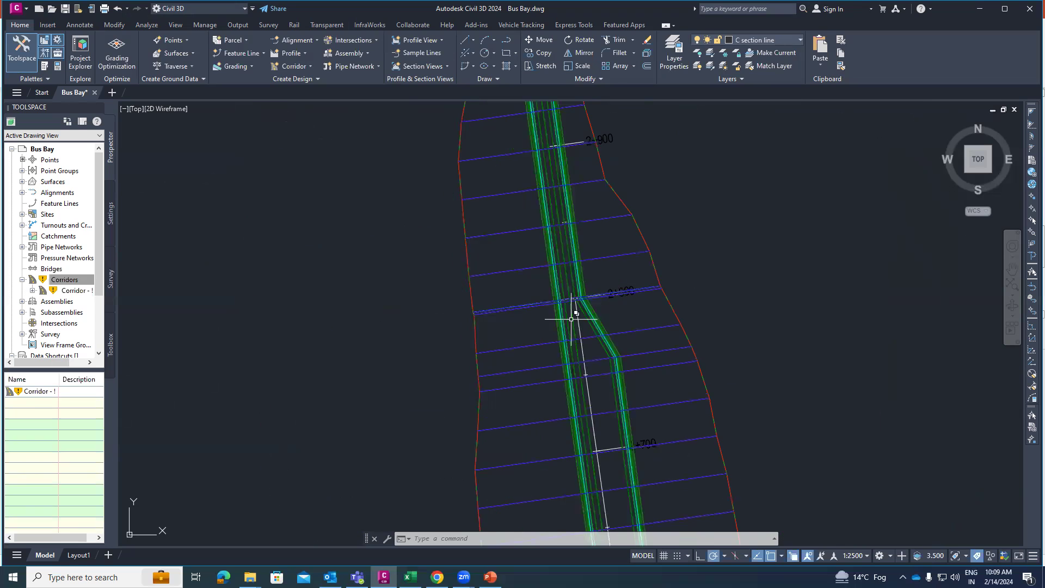
scroll(571, 304, up, 5)
scroll(571, 318, up, 4)
scroll(613, 283, down, 6)
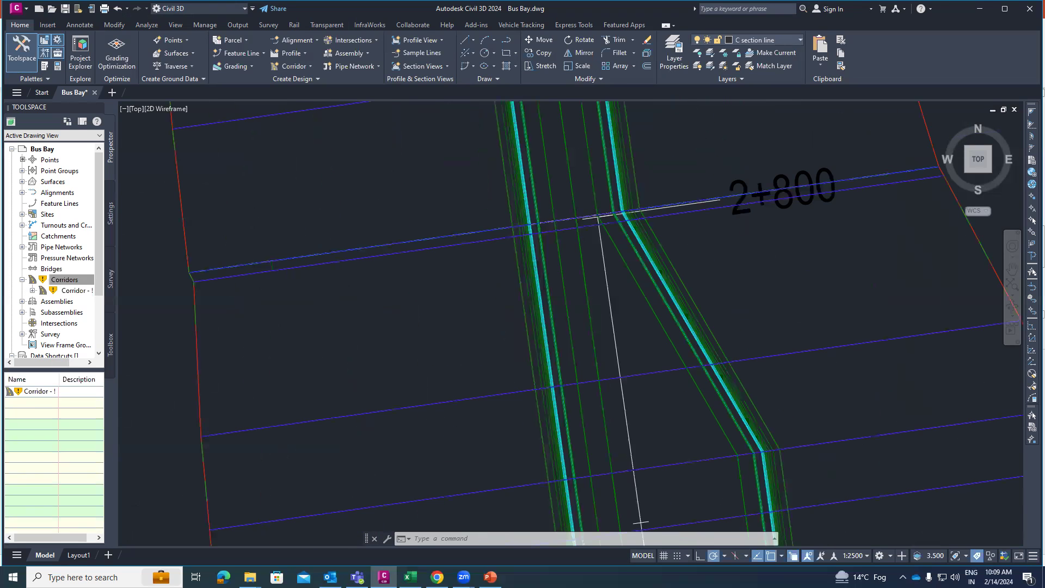
scroll(640, 522, down, 6)
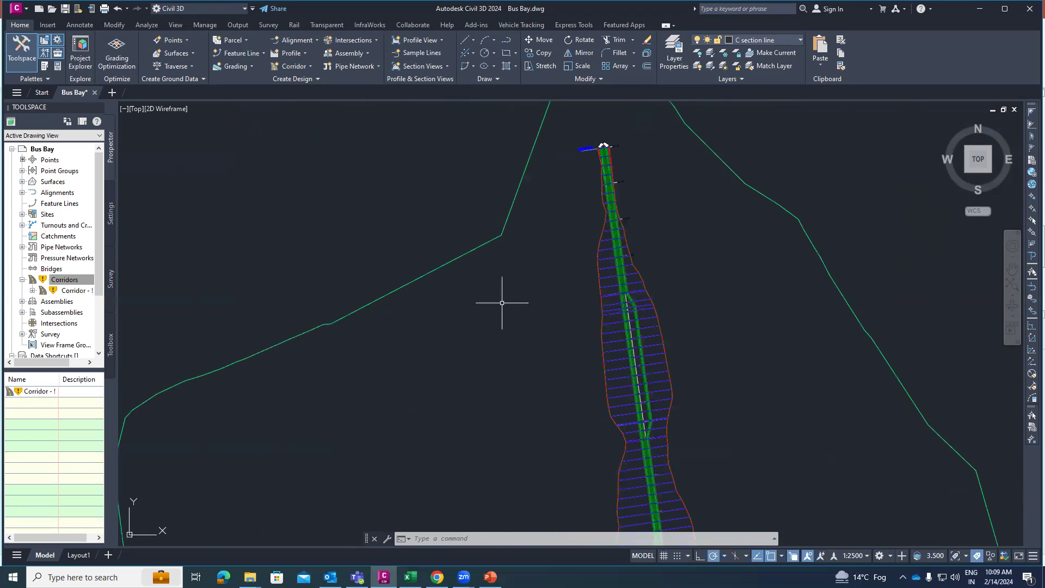
scroll(660, 343, up, 8)
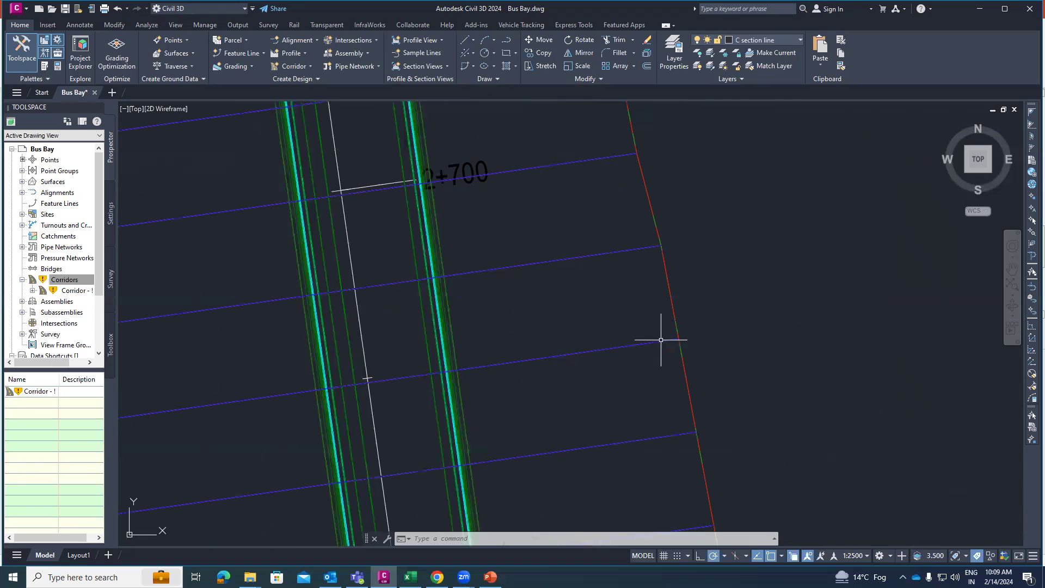
click(672, 307)
- Show Corridor - 1 in the Object Viewer with Conceptual visual style
click(39, 53)
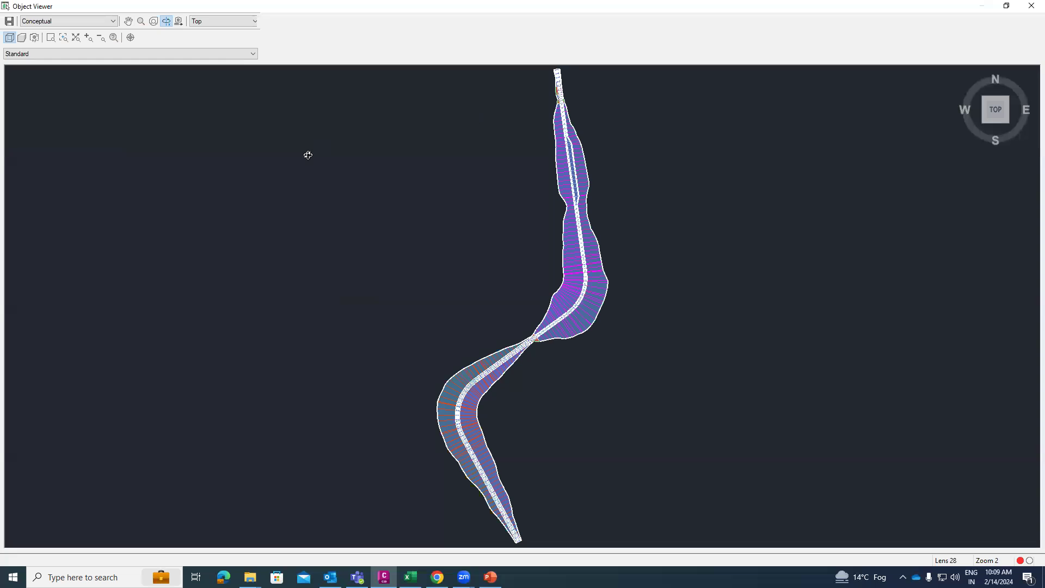
click(60, 21)
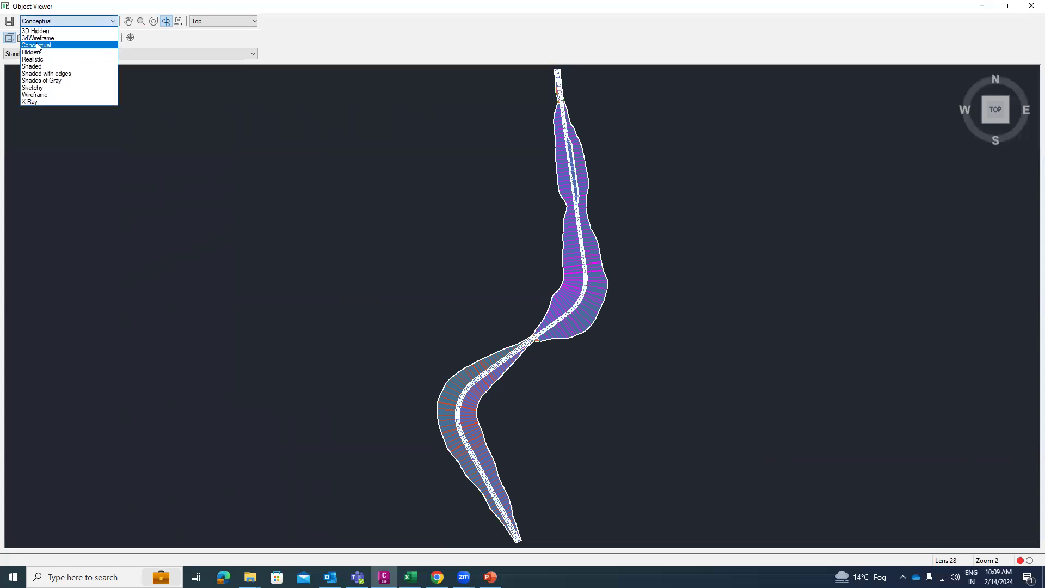
click(54, 47)
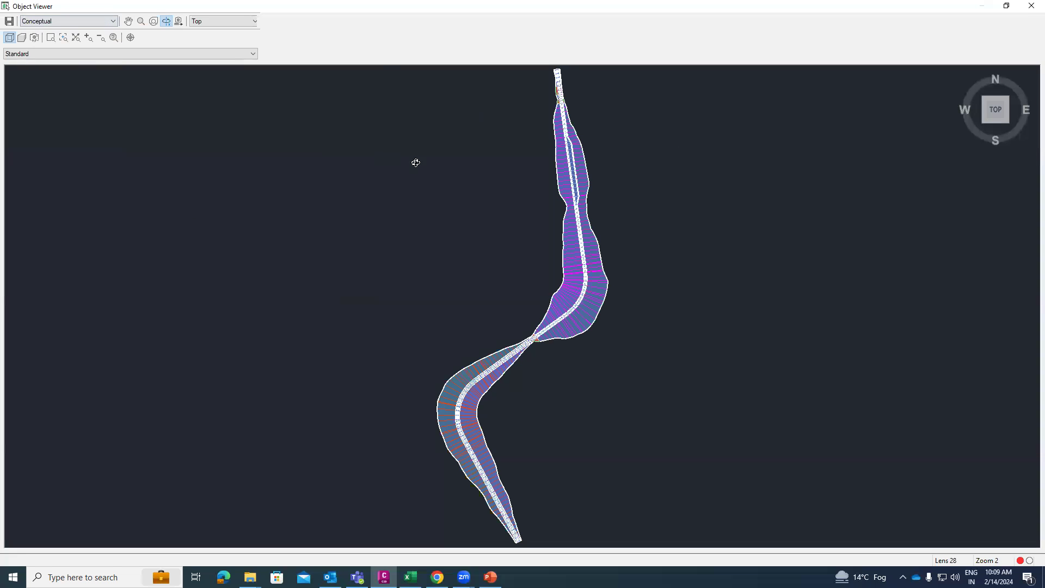
scroll(574, 150, up, 6)
scroll(695, 124, down, 6)
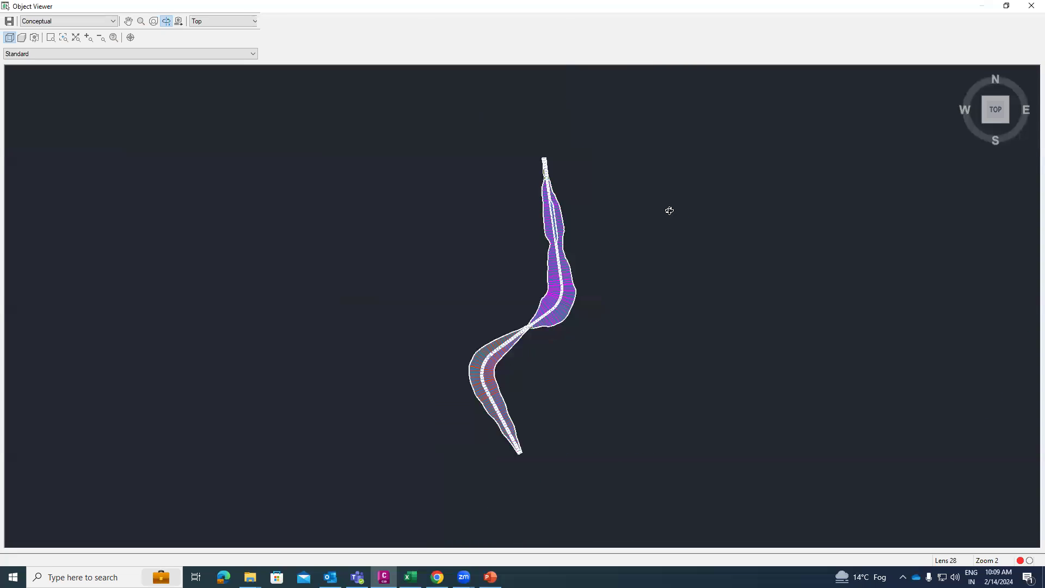
- Zoom into the bus bay widening section of the corridor for a close look
click(48, 38)
drag(535, 202, 595, 254)
click(595, 254)
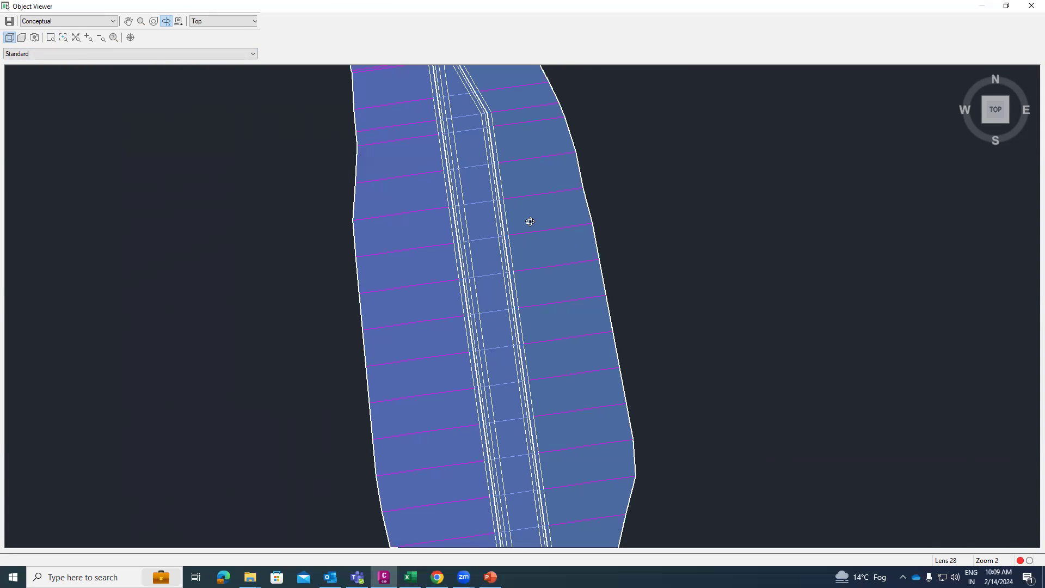
scroll(530, 221, down, 2)
scroll(535, 415, up, 4)
scroll(529, 454, down, 4)
scroll(529, 454, up, 2)
scroll(530, 454, down, 2)
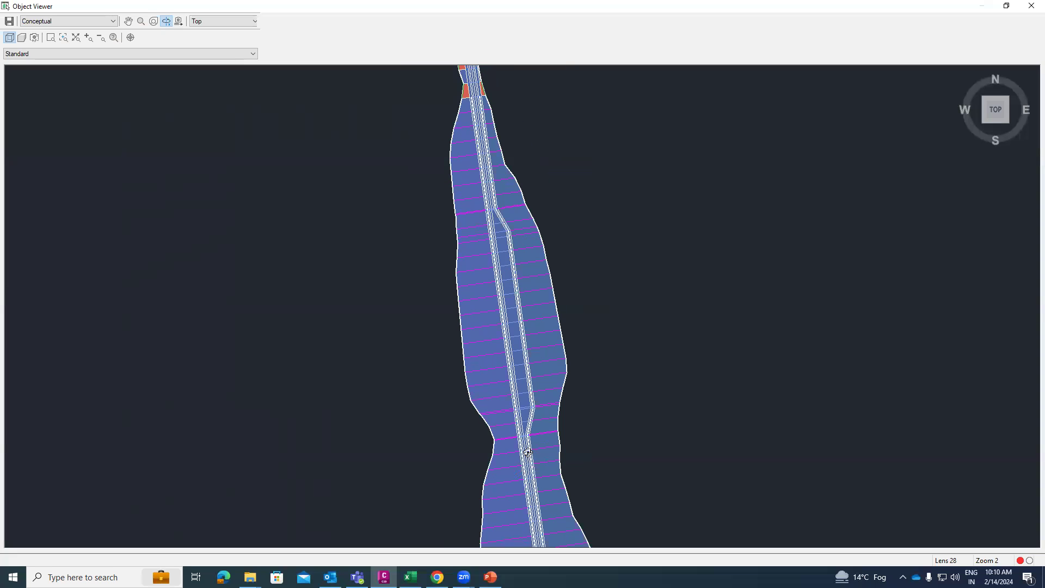
scroll(502, 228, up, 5)
scroll(502, 245, down, 1)
scroll(501, 243, down, 6)
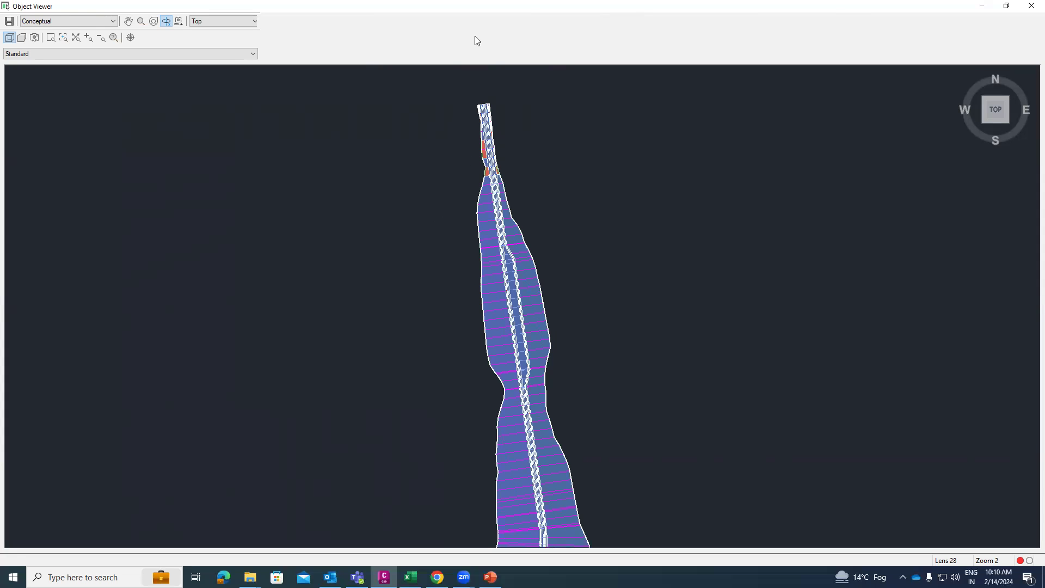
- Switch to the full-screen Thank You slide with Alt+Tab
key(alt+Tab)
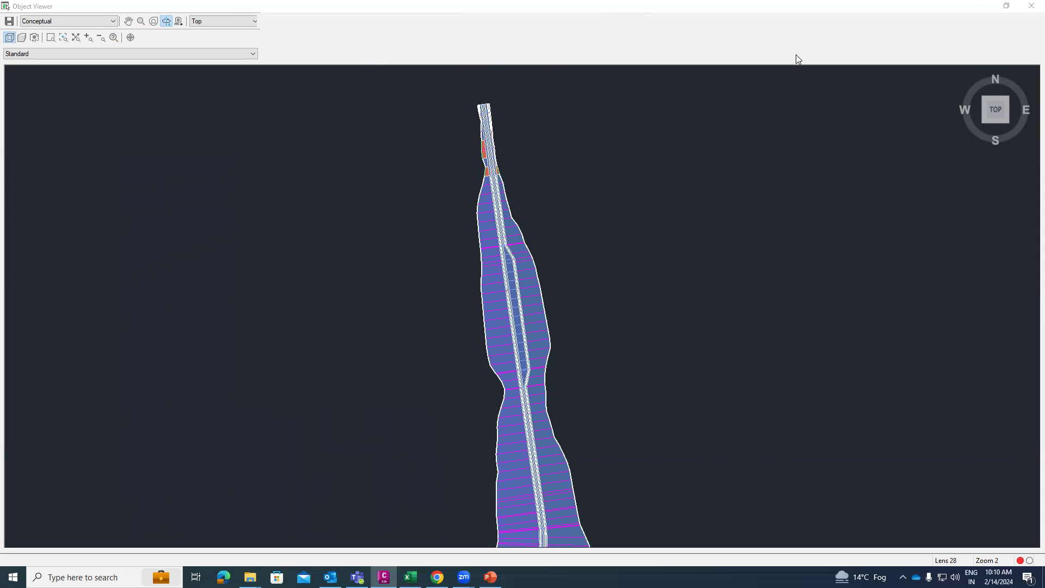